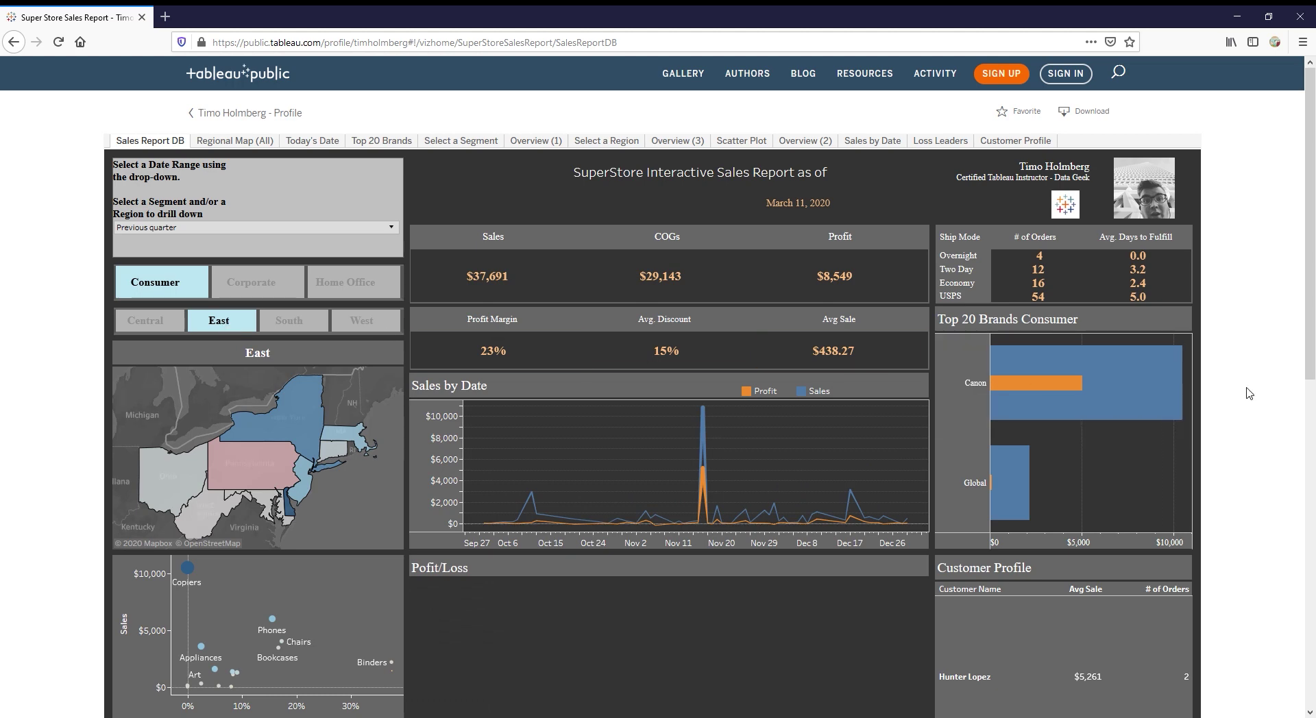
Step: Clear the Consumer segment selection and choose the Central region in the interactive sales report
click(171, 286)
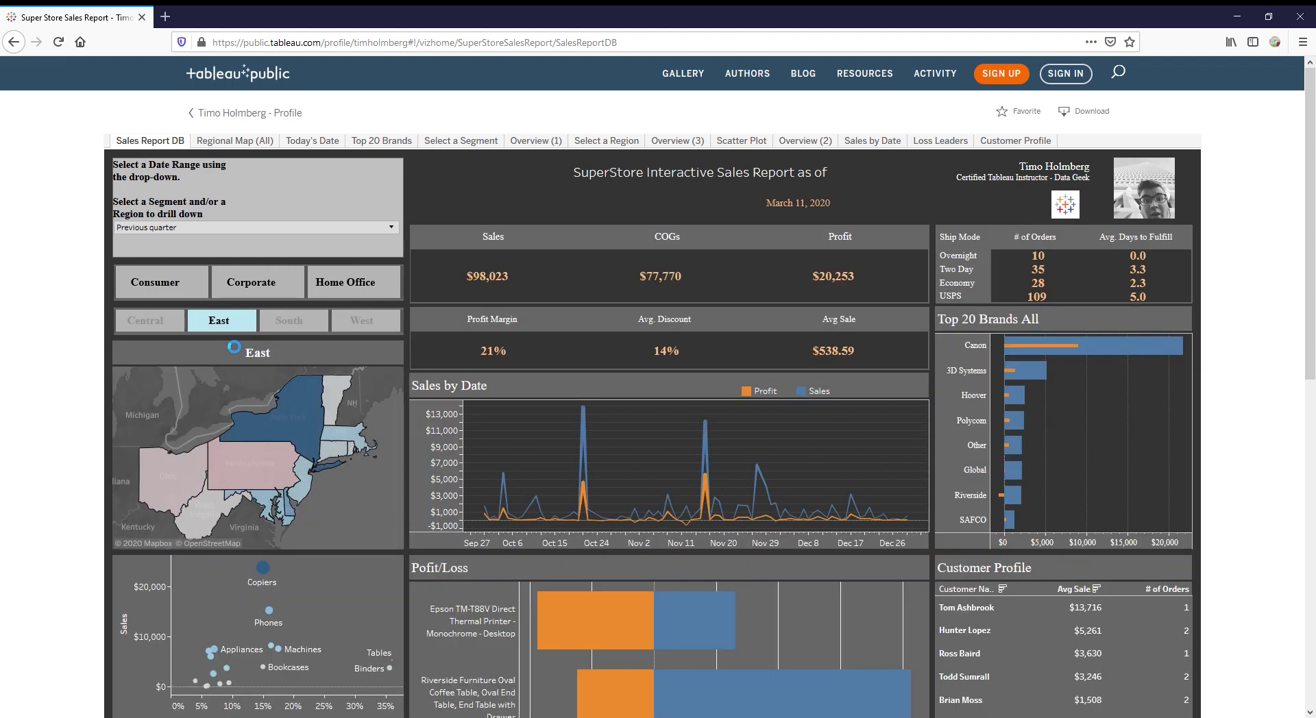
click(174, 327)
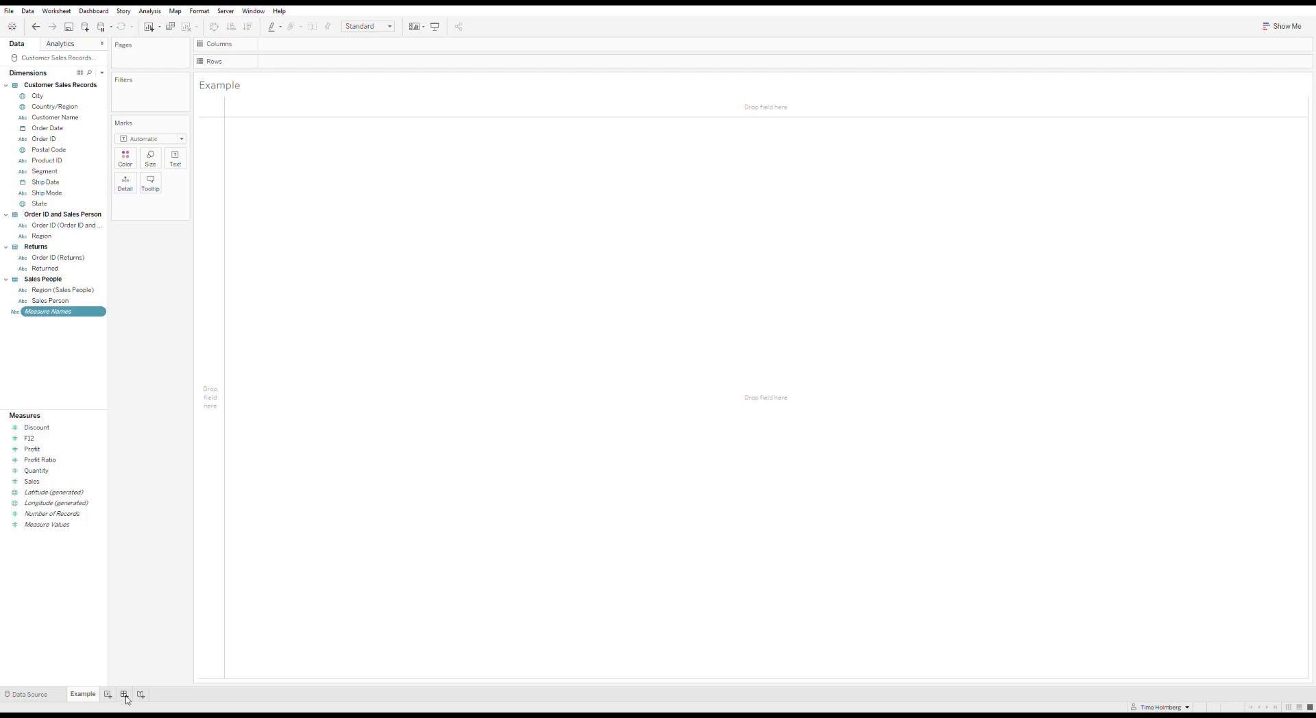
Step: Switch to Tableau Desktop, create a new dashboard and place a tiled Button object that fills it
click(126, 696)
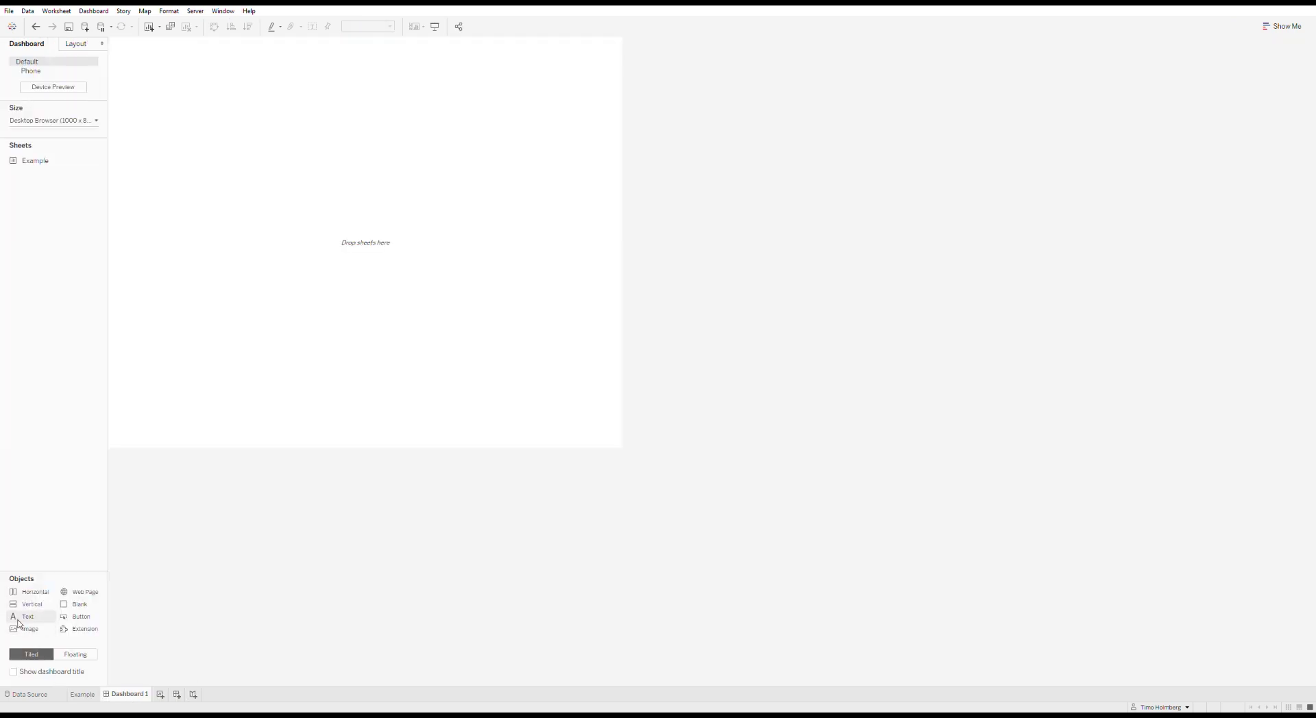
drag(80, 618, 314, 307)
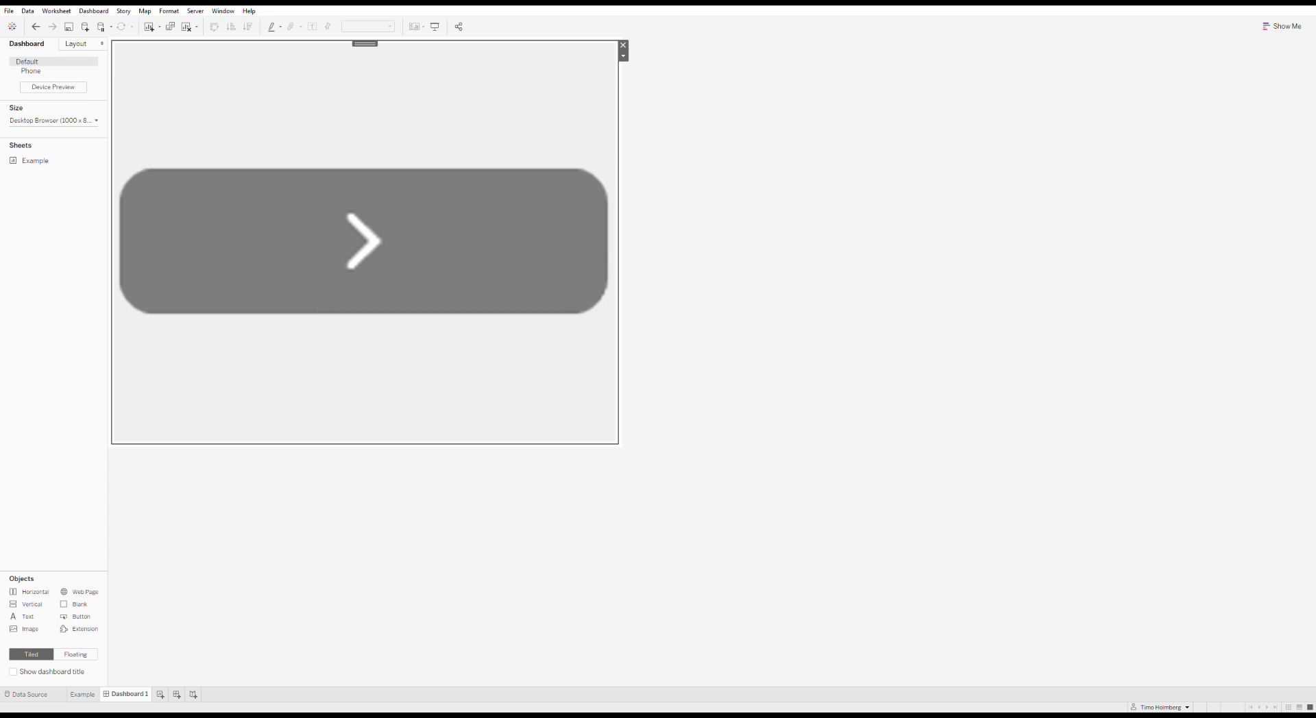
Step: Look over the Example worksheet and the joined tables of its data source
click(82, 696)
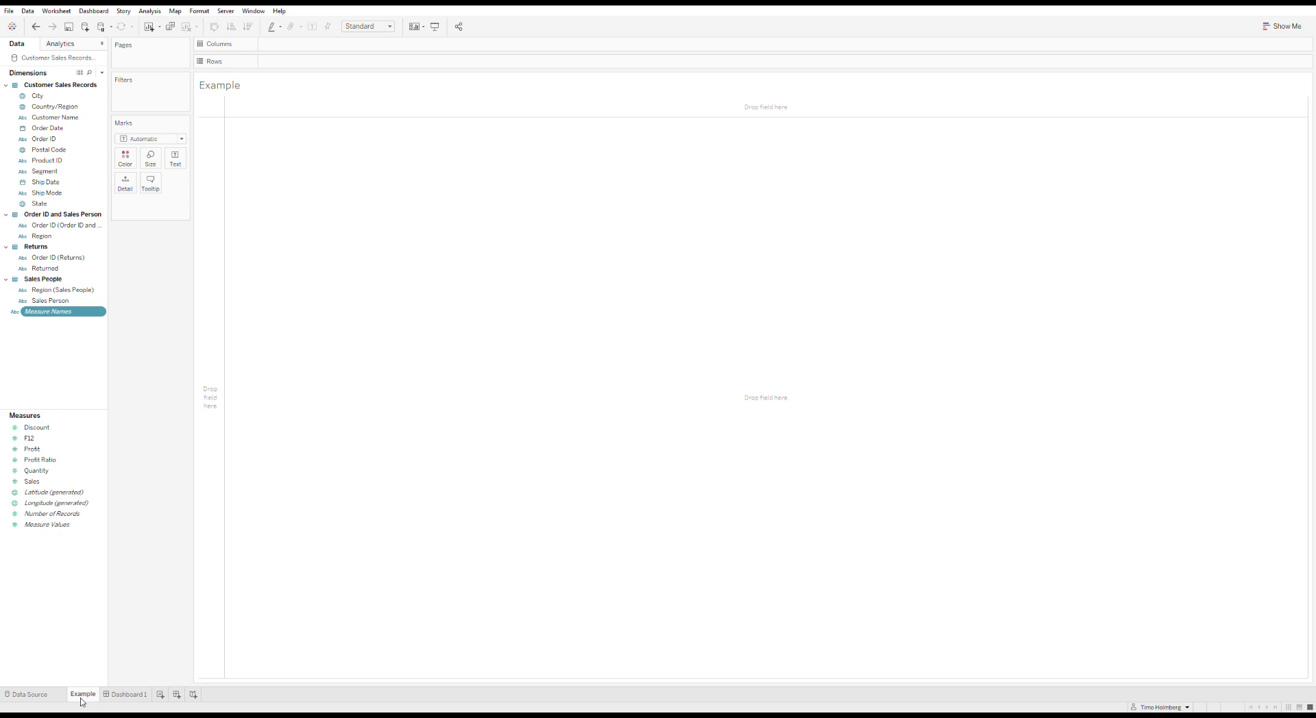
click(41, 697)
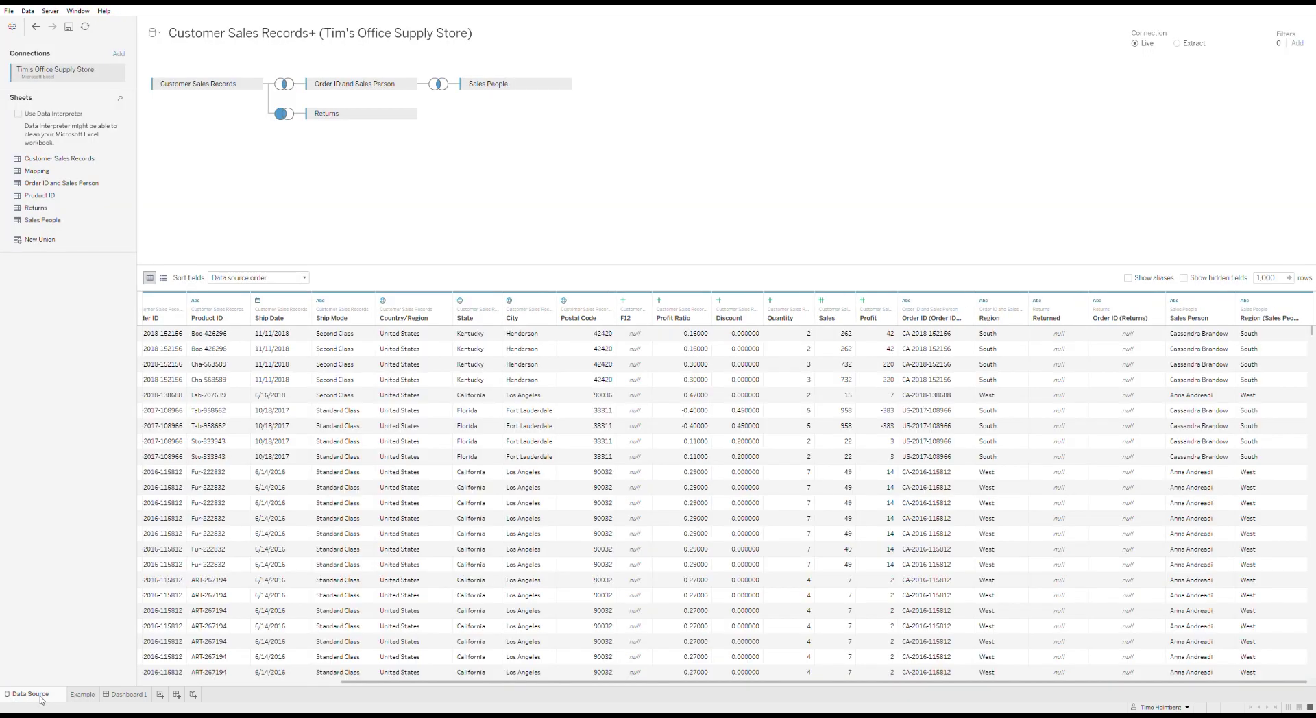
Step: Start a worksheet on the Sample - Superstore data source and place Region on the Rows shelf
click(12, 27)
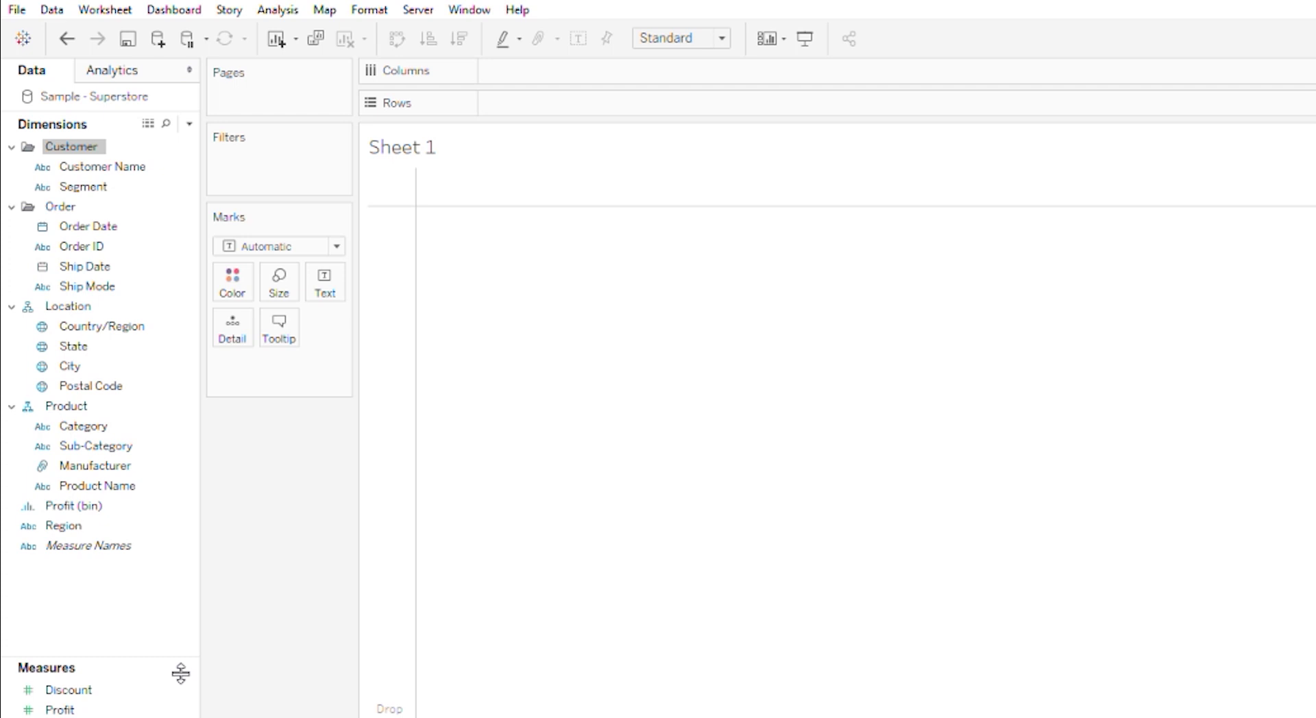
click(82, 528)
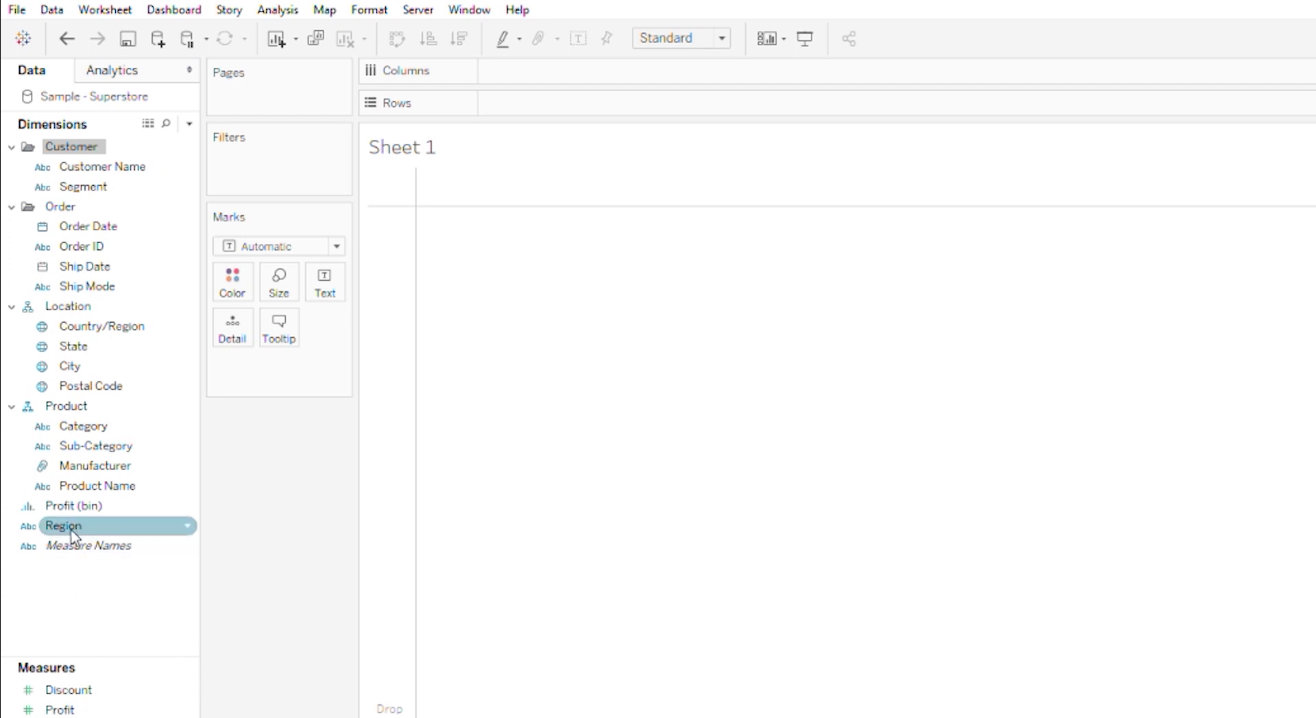
mouse_move(61, 537)
mouse_down()
mouse_move(487, 293)
mouse_move(567, 116)
mouse_up()
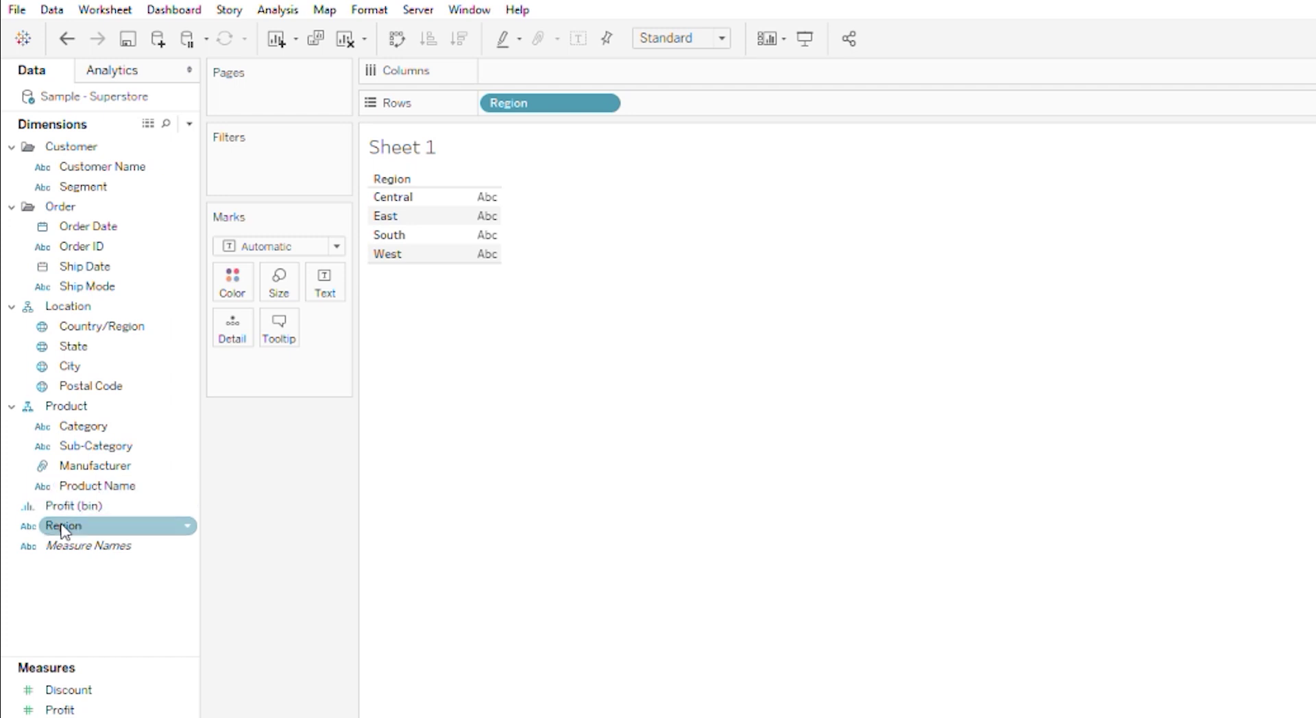
Step: Add Region to Text on the Marks card and hide the Region row headers
drag(63, 529, 331, 285)
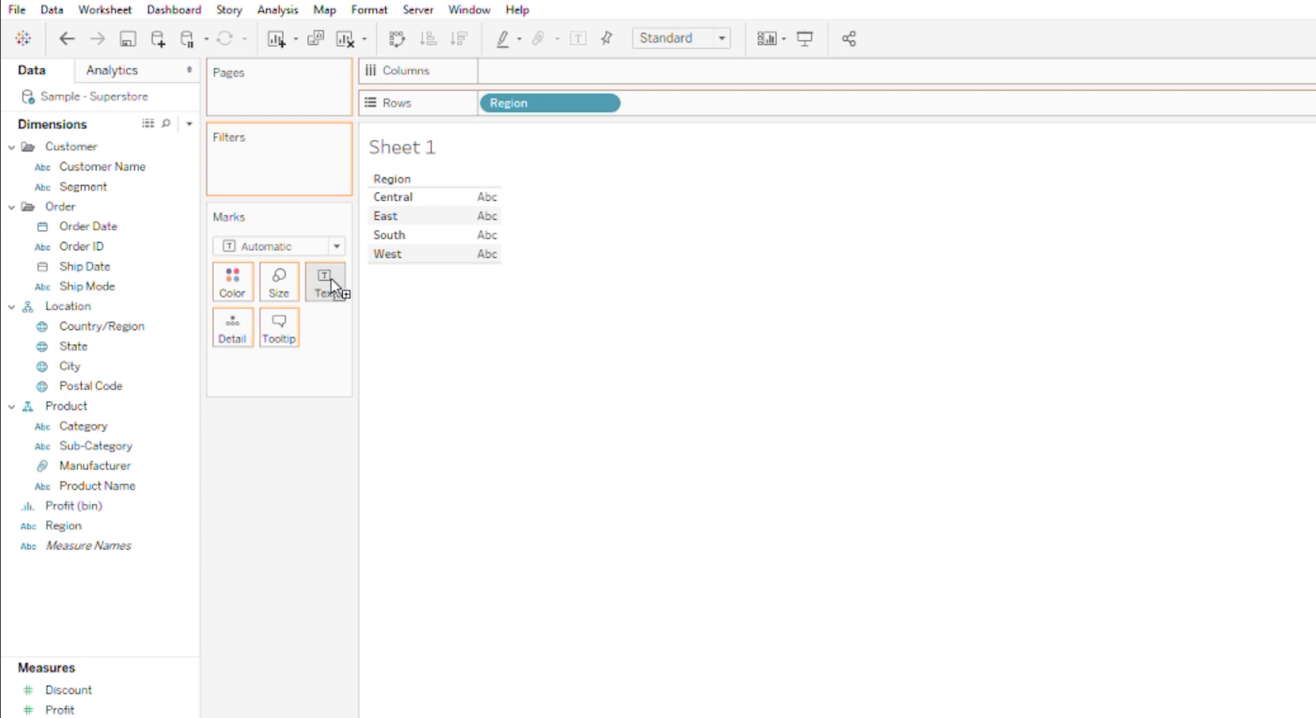
drag(331, 284, 331, 286)
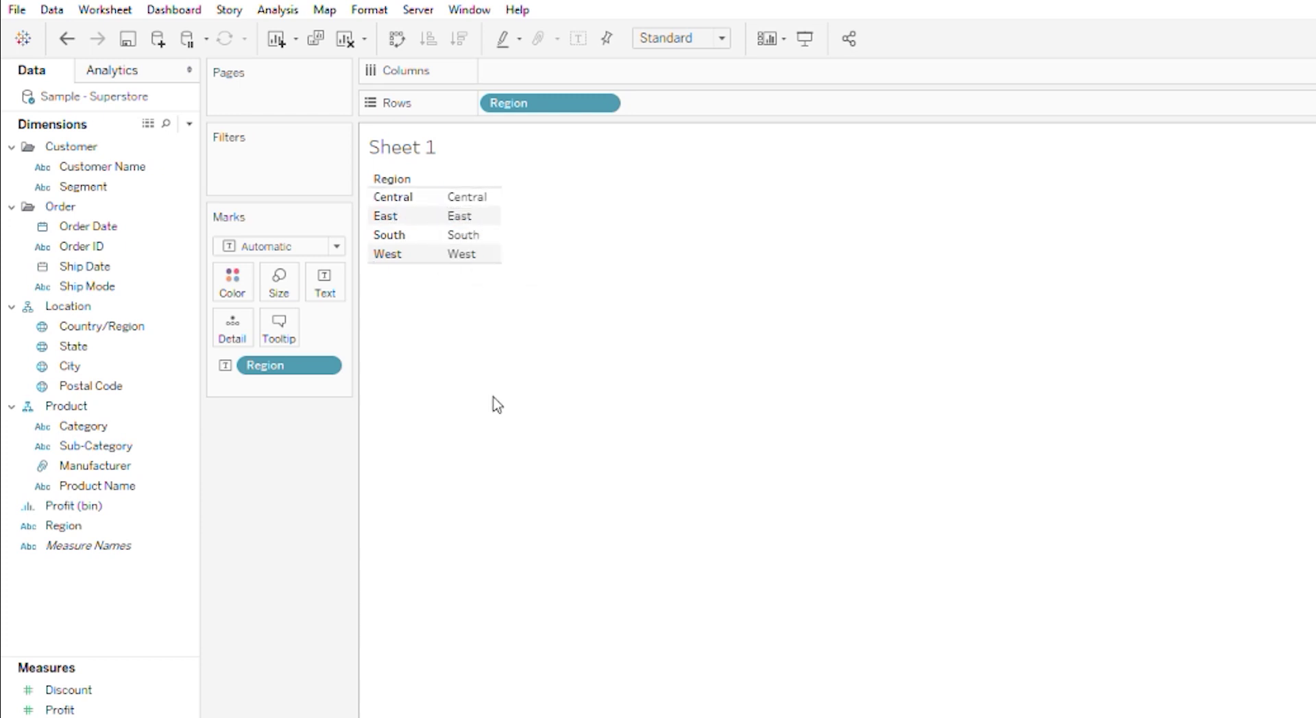
click(425, 218)
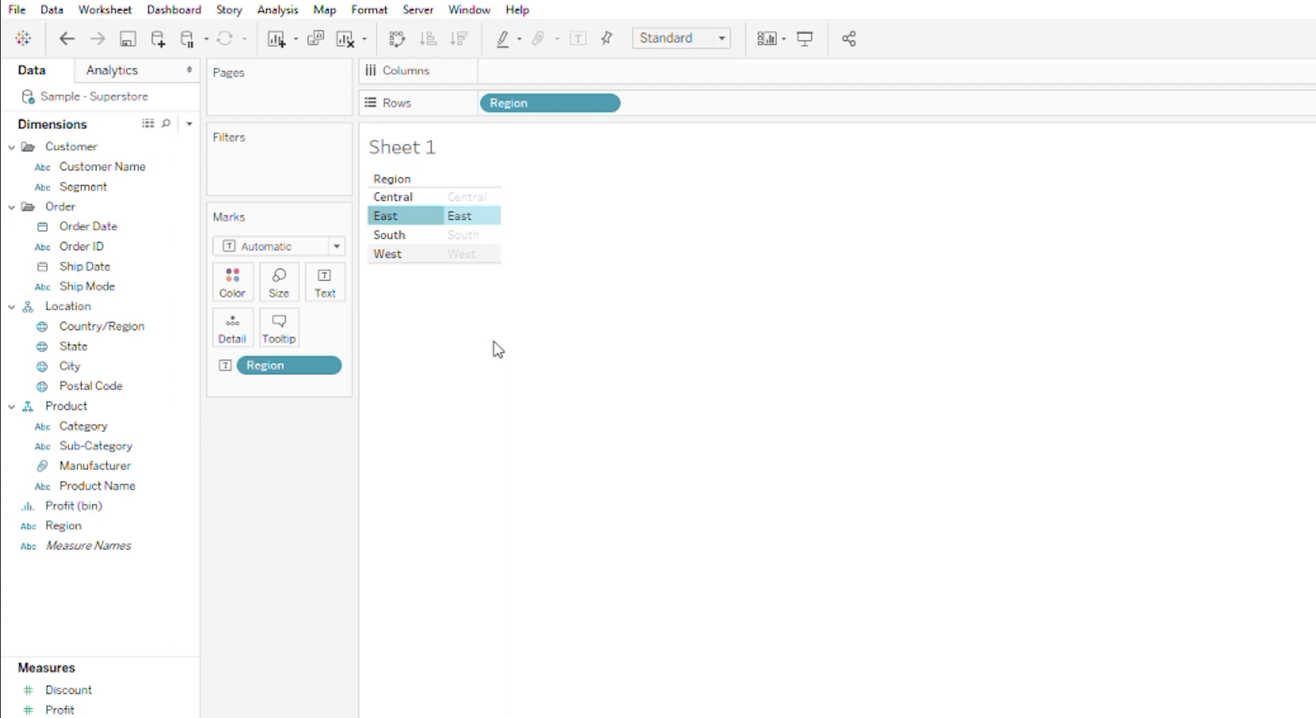
click(529, 542)
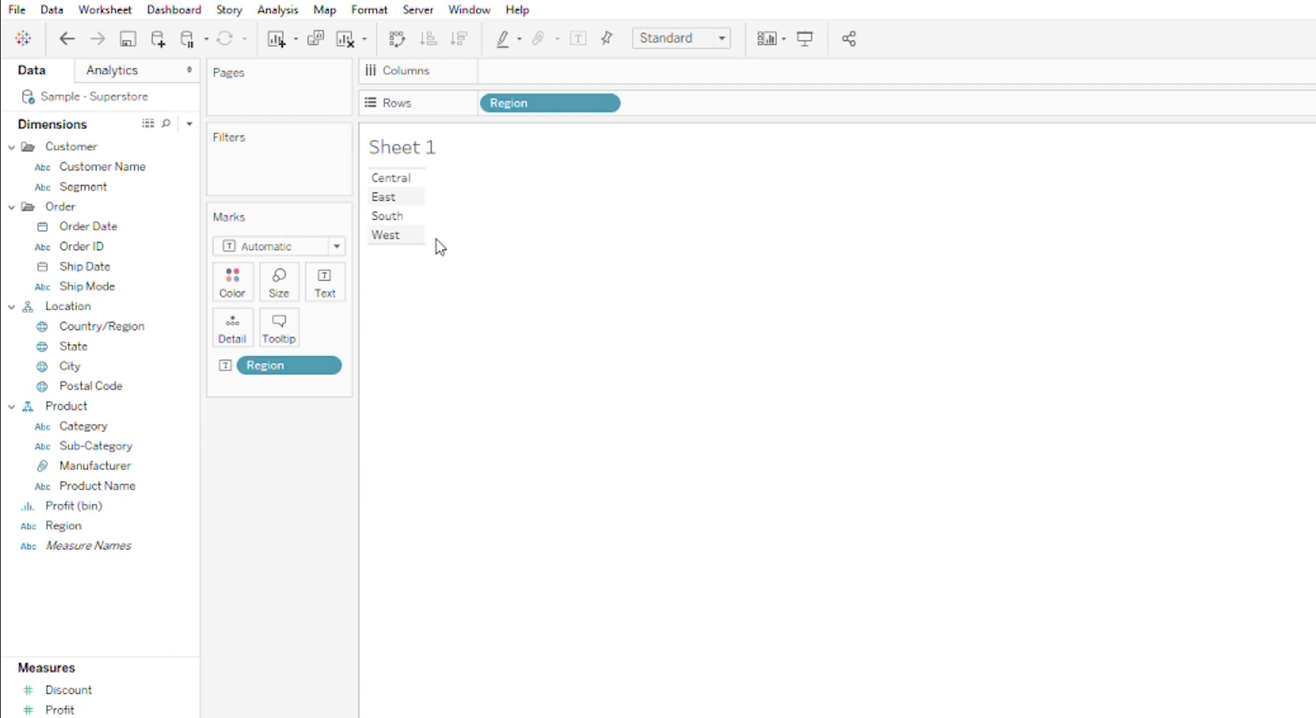
Step: Widen the region column and increase the row height so each region becomes a large button-like cell
mouse_move(430, 245)
drag(435, 238, 853, 205)
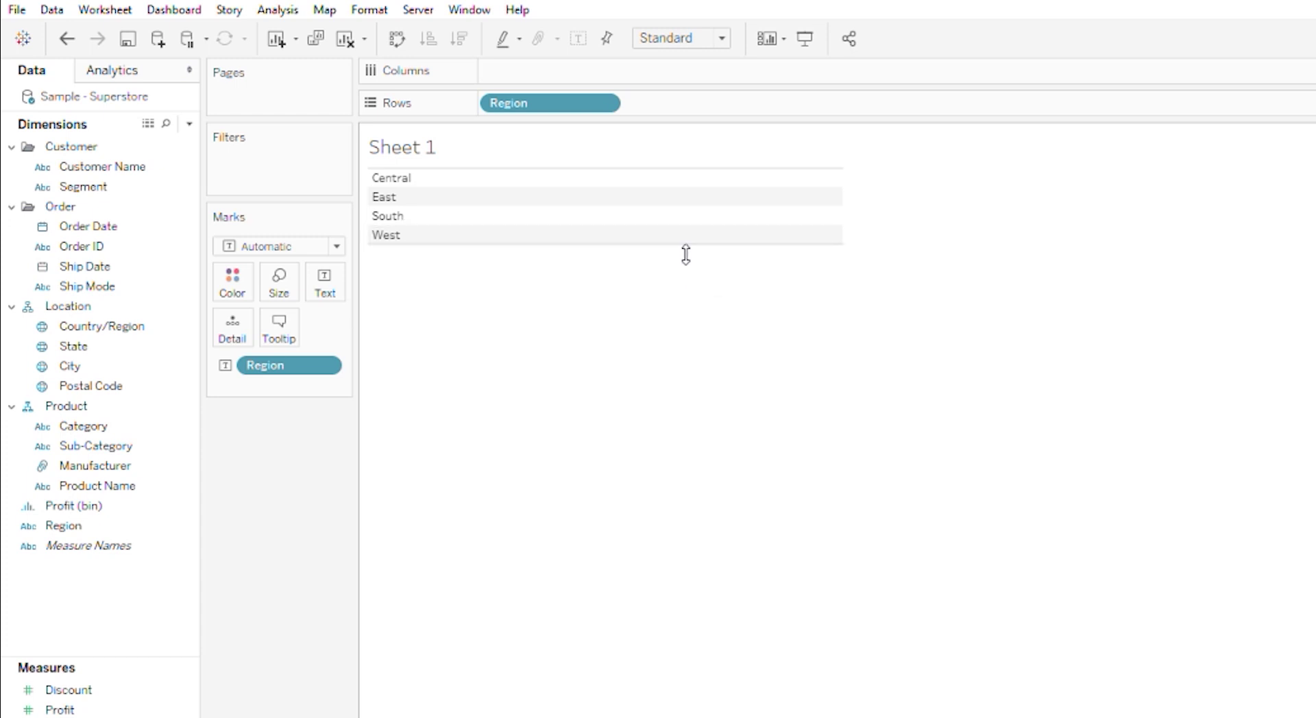
drag(686, 254, 744, 499)
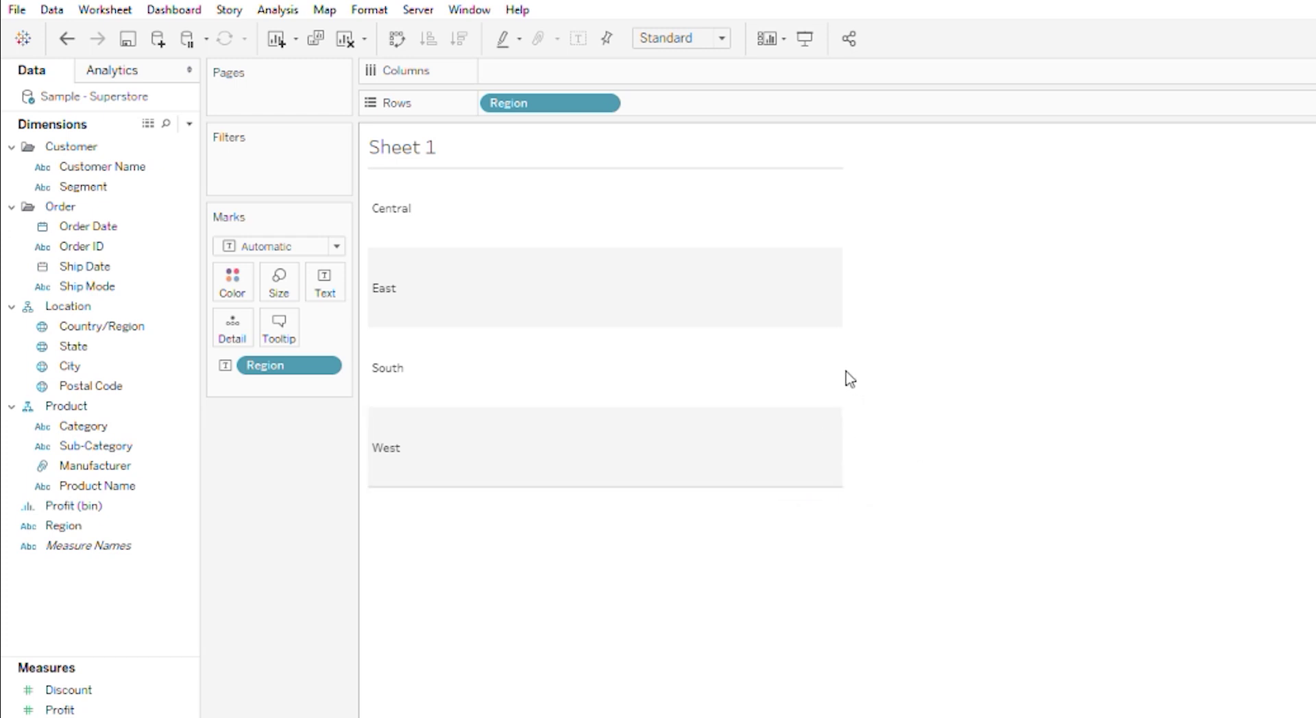
drag(852, 377, 971, 378)
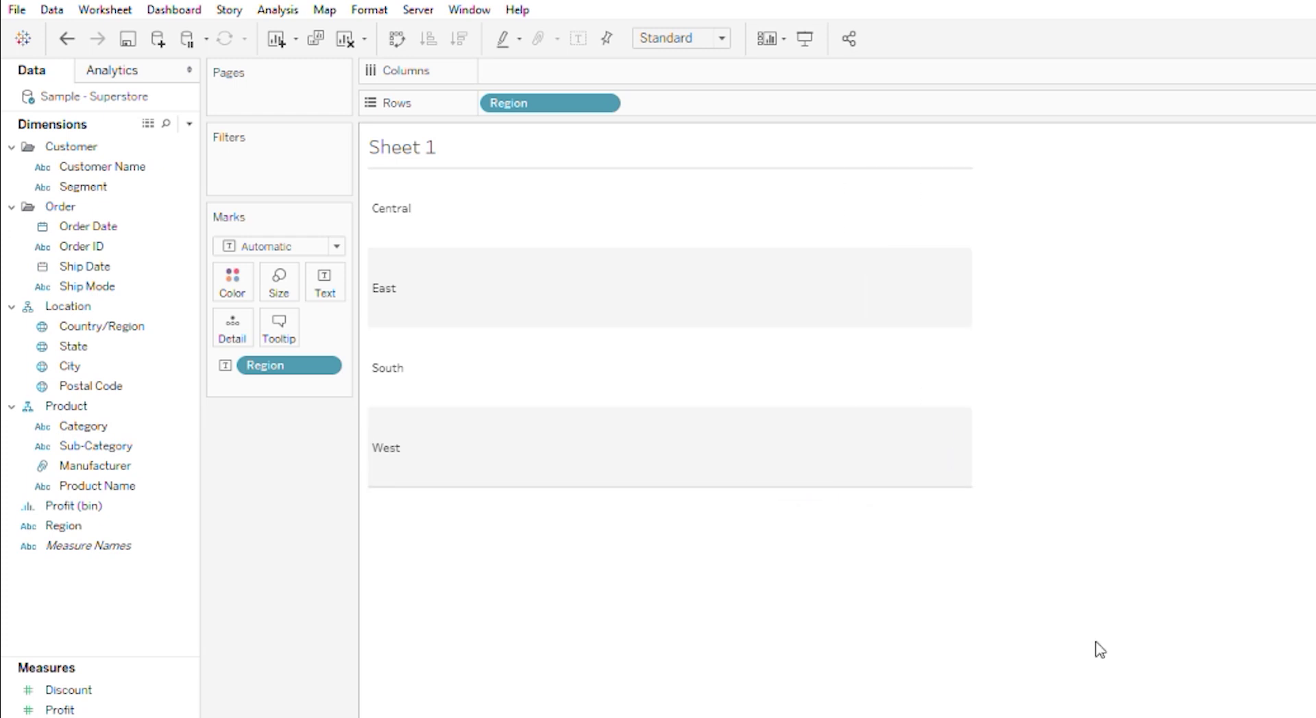
Step: Open the sheet formatting and set the default worksheet font to a larger Tableau Bold
click(575, 354)
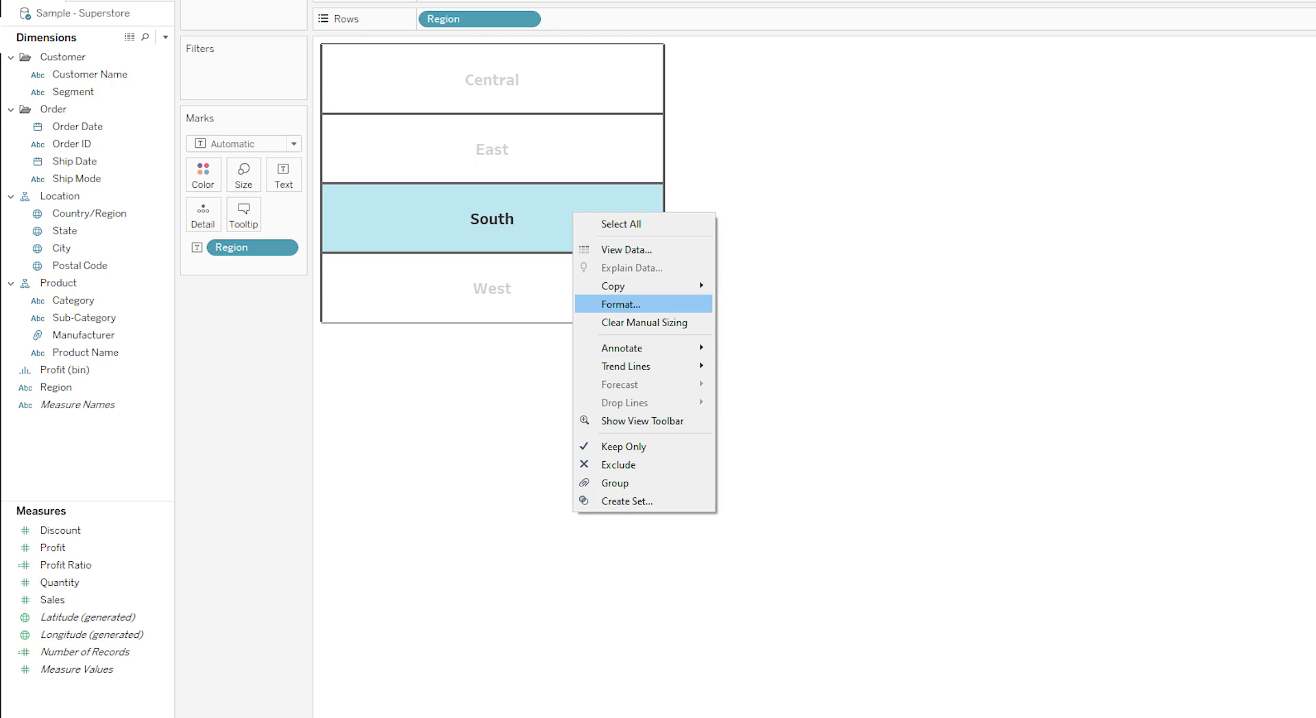
click(620, 304)
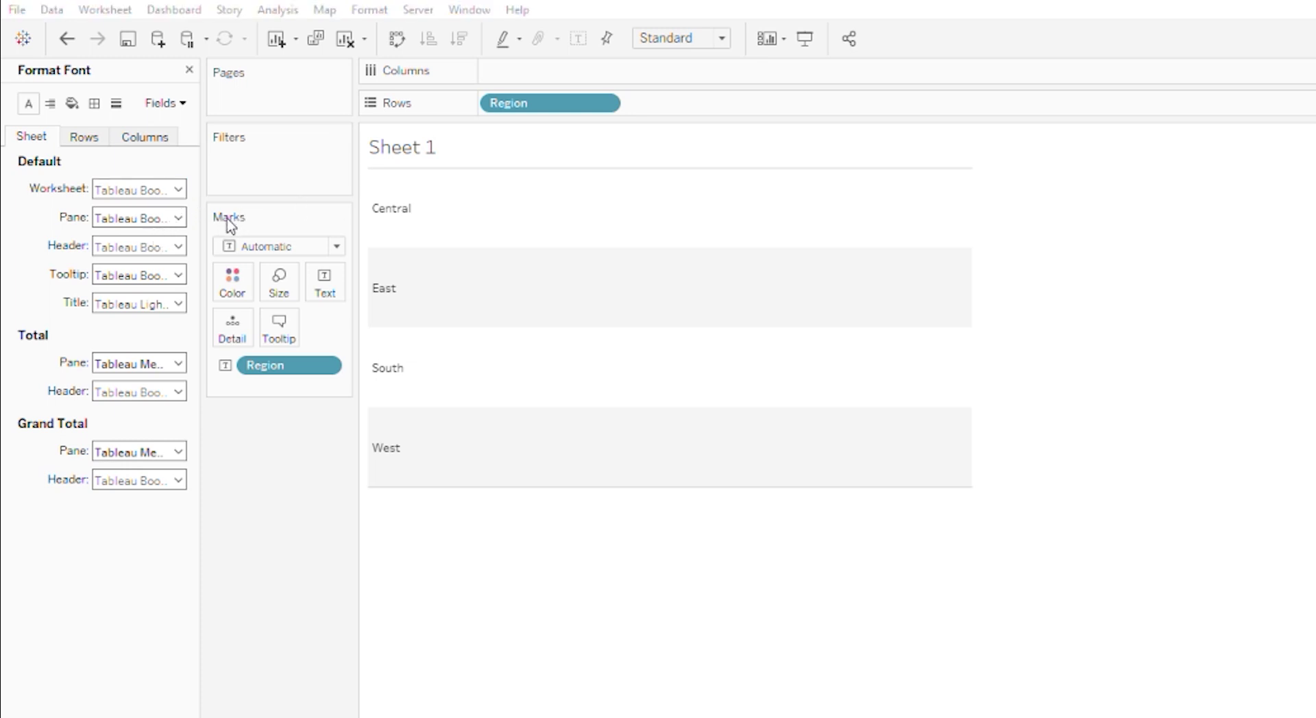
click(170, 243)
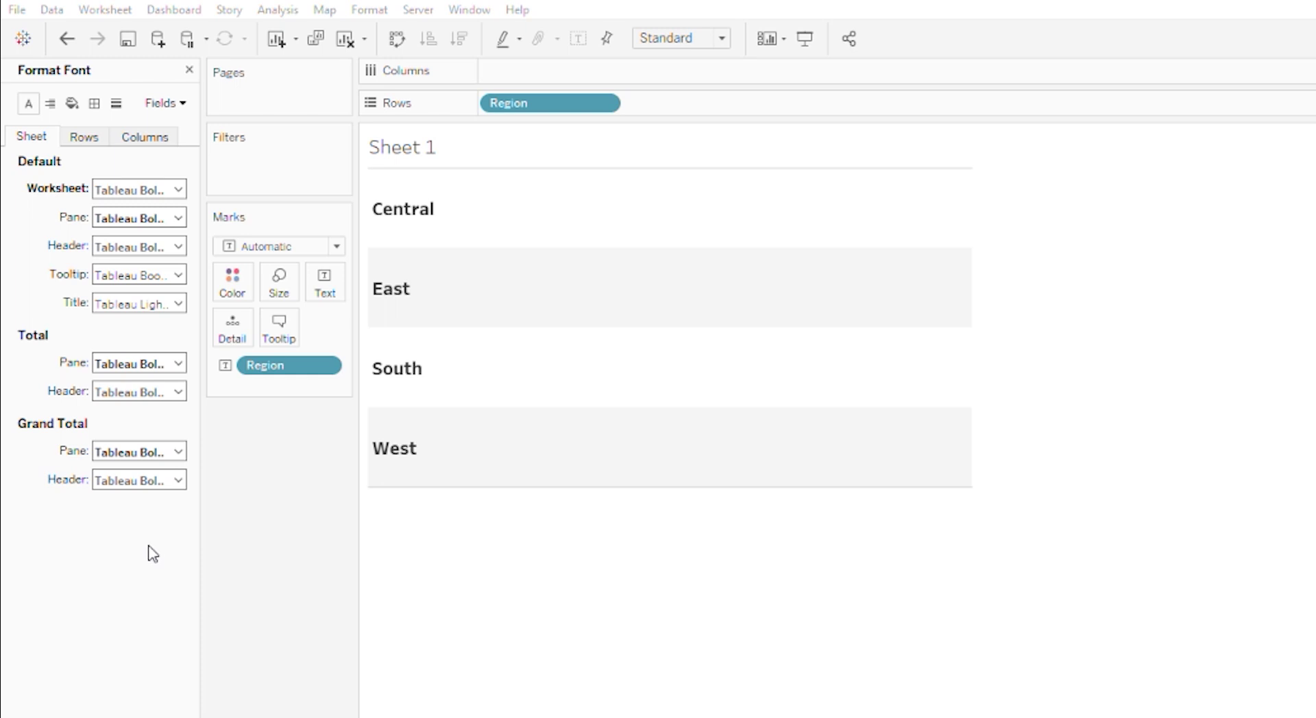
Step: Set the default pane alignment to Center and narrow the region column
click(50, 103)
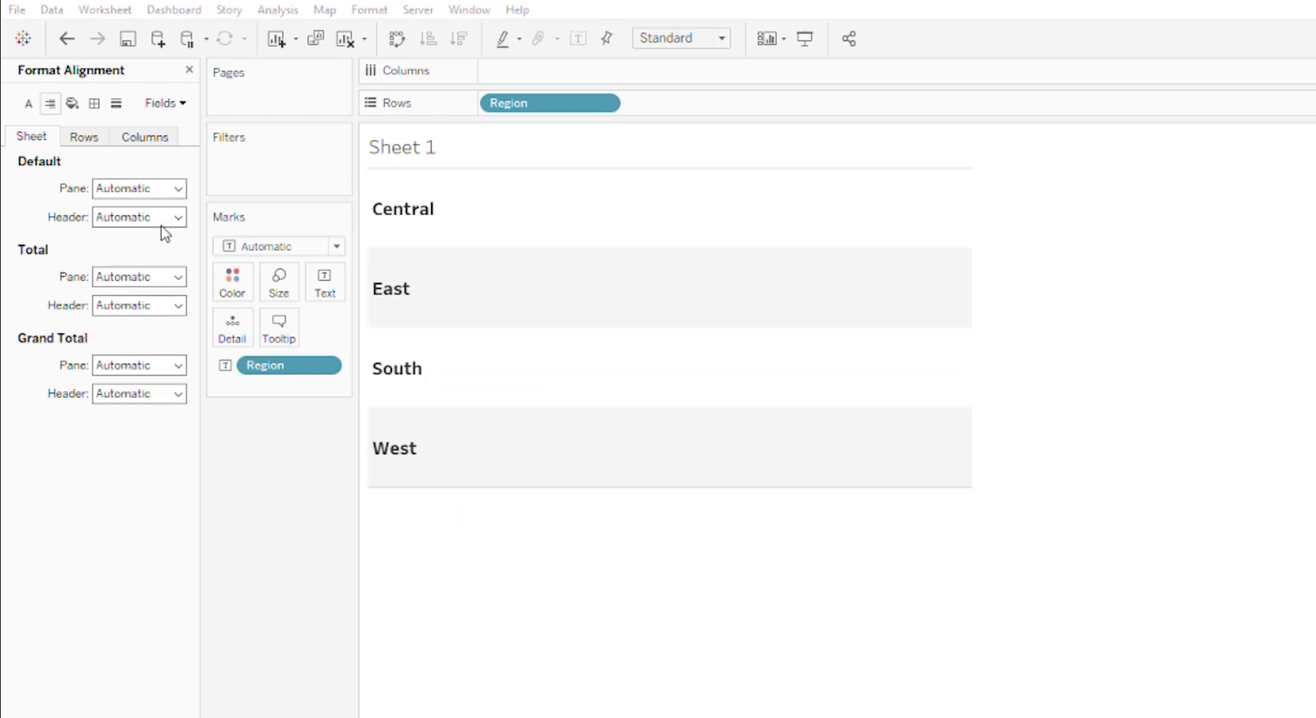
click(147, 275)
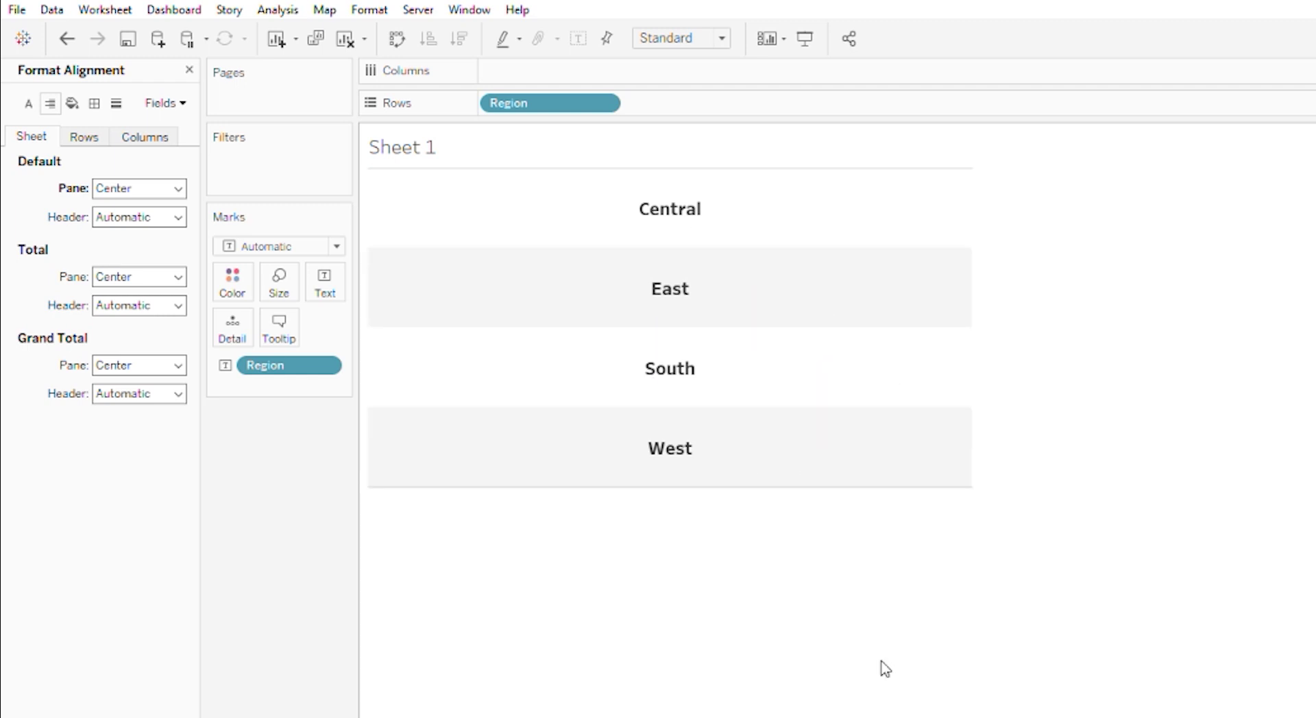
mouse_move(978, 381)
drag(976, 378, 772, 411)
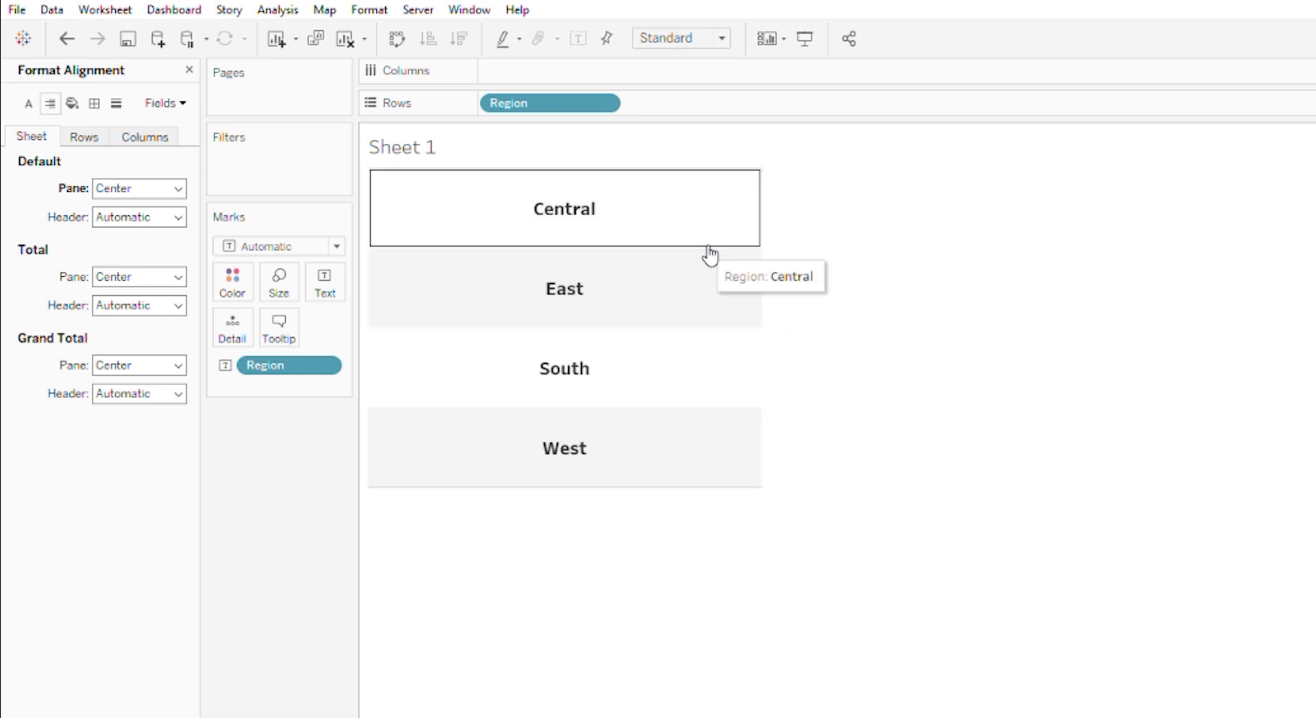
Step: Set the row banding shading of the pane to None
click(72, 104)
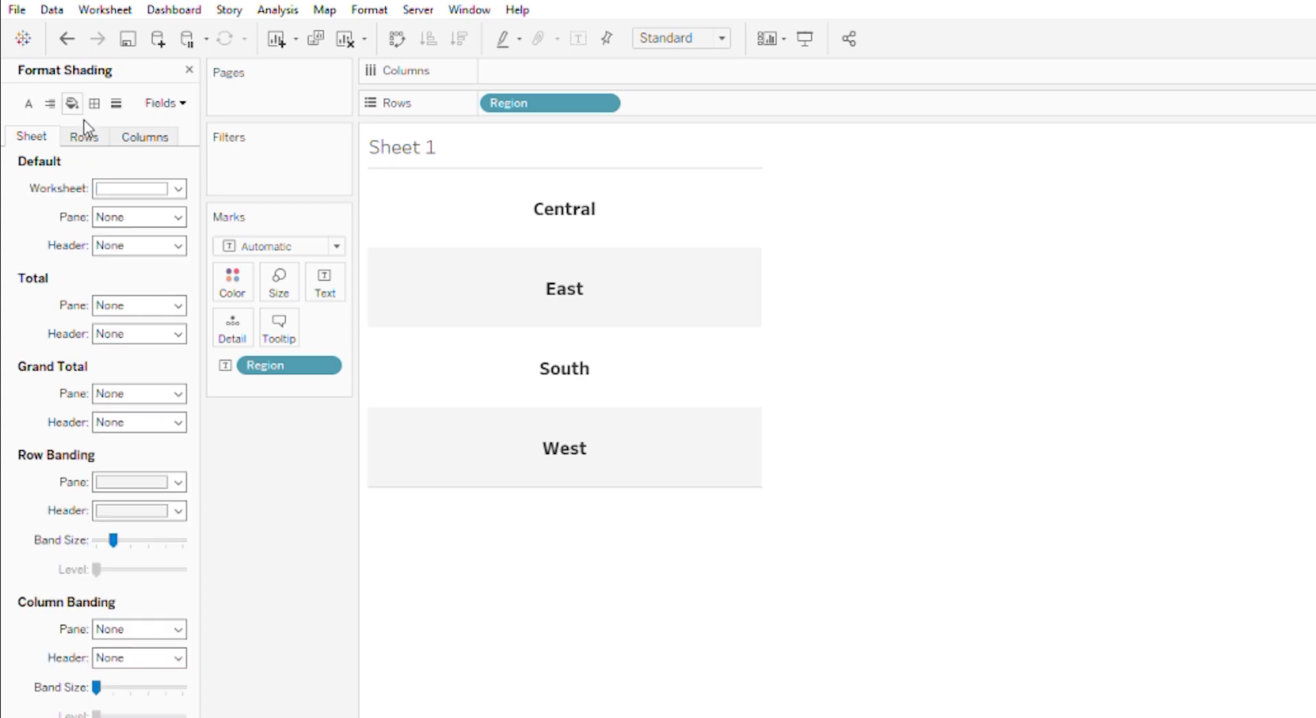
click(134, 482)
click(74, 631)
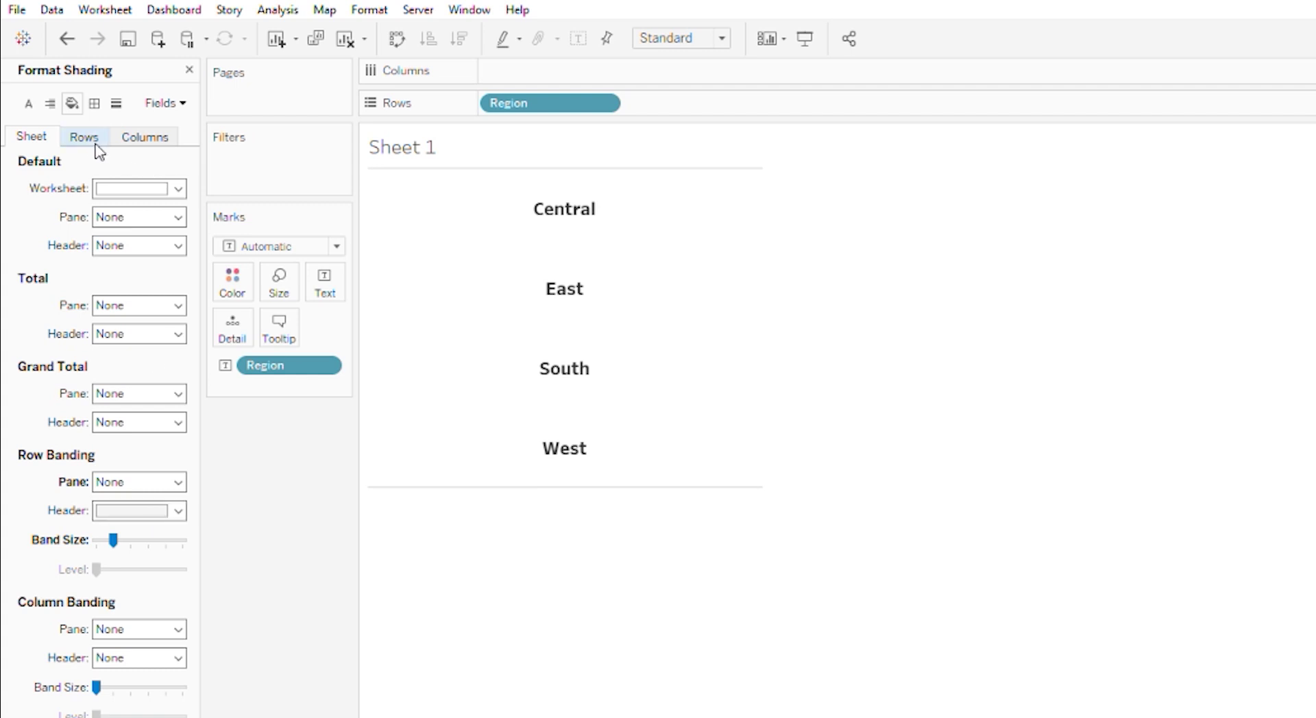
Step: Apply dark solid lines to the sheet's default cell, pane and header borders
click(95, 104)
click(116, 103)
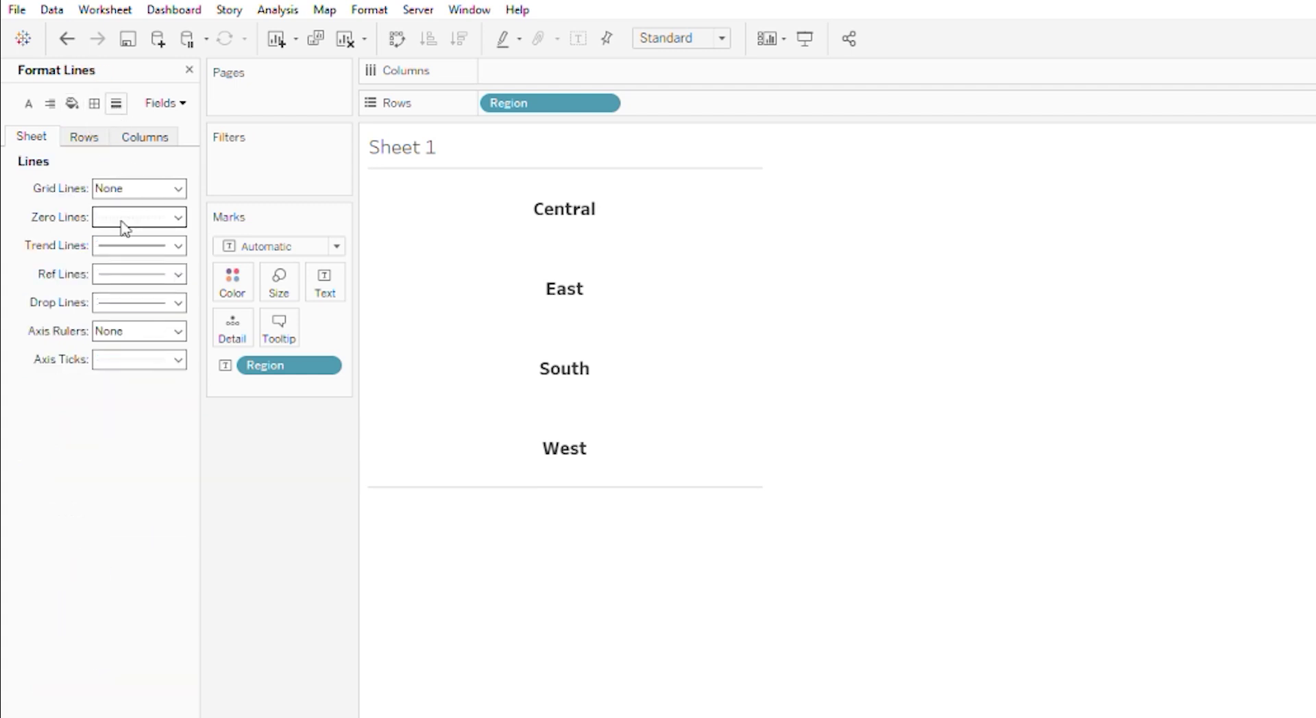
click(95, 104)
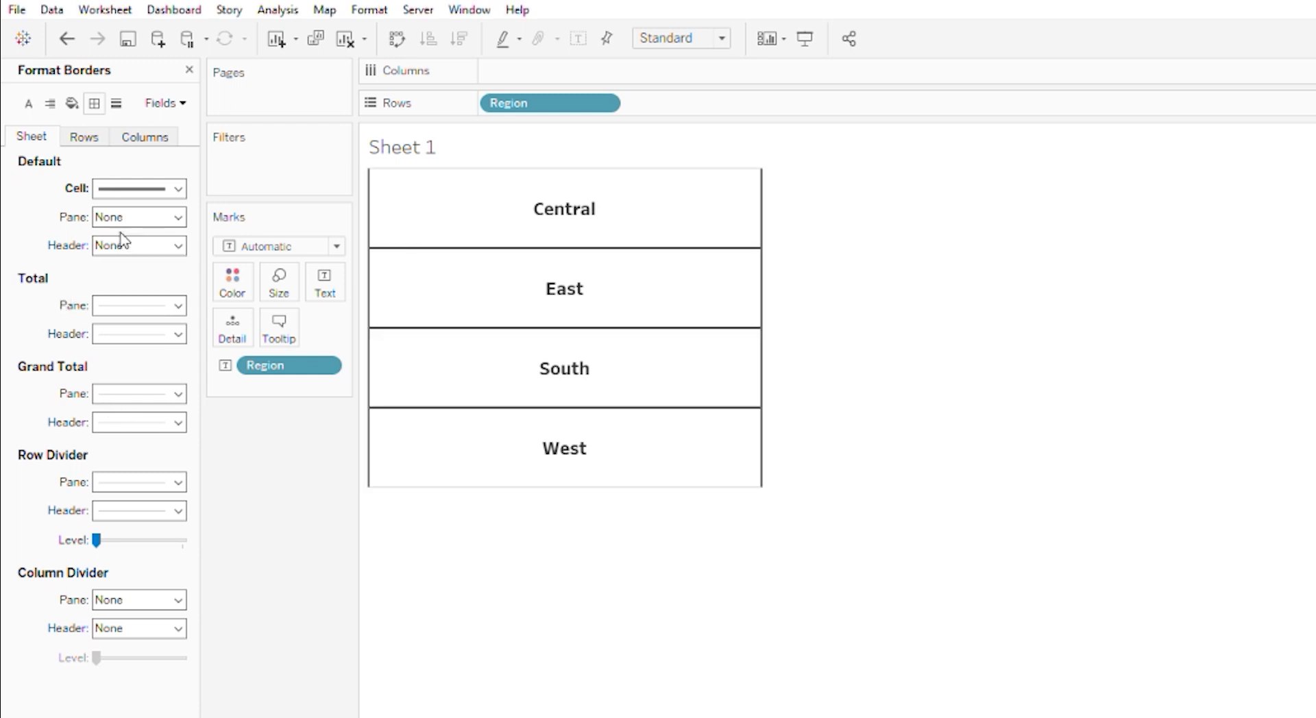
click(145, 269)
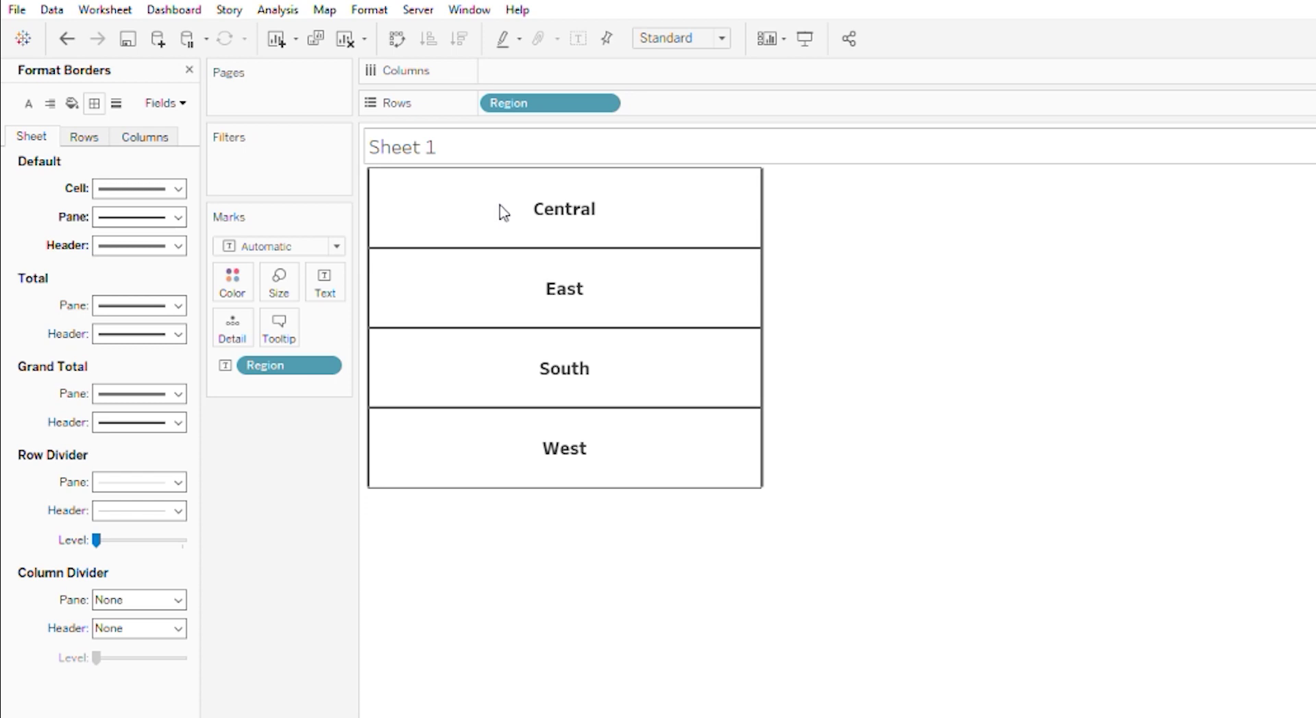
Step: Hide the title of the region worksheet and rename the sheet to Buttons
click(502, 211)
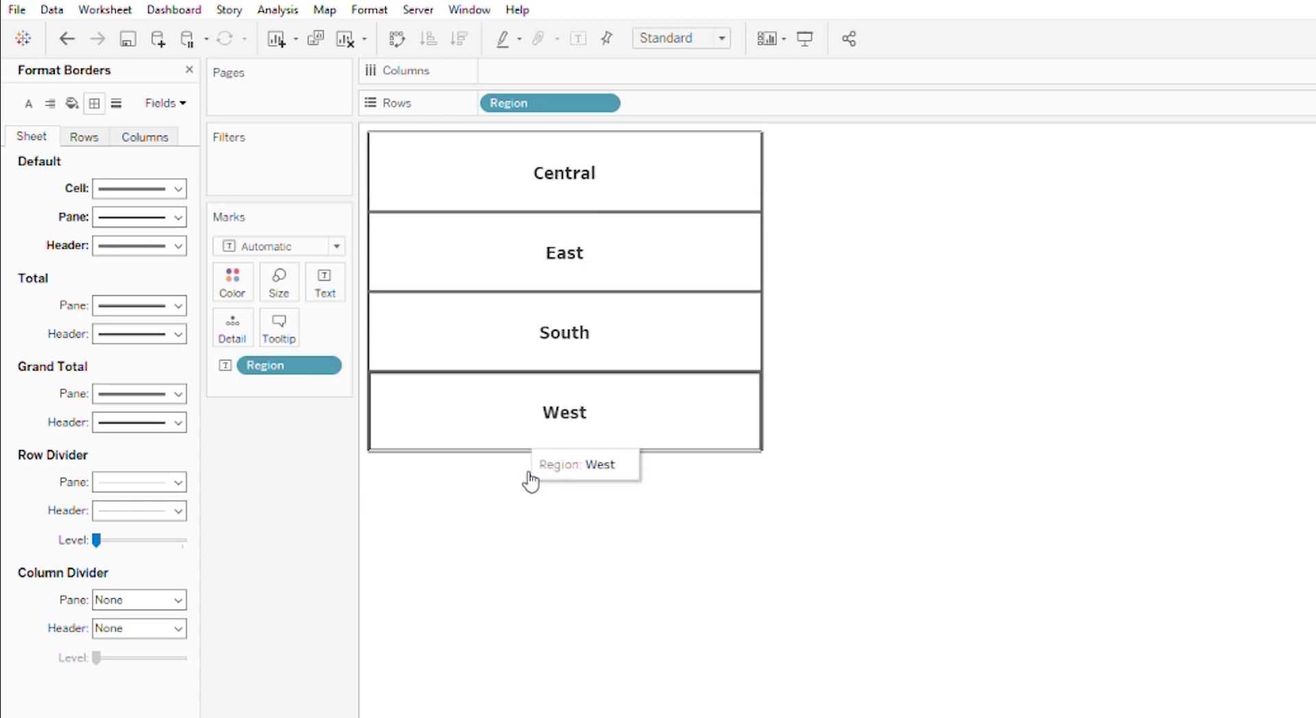
click(292, 336)
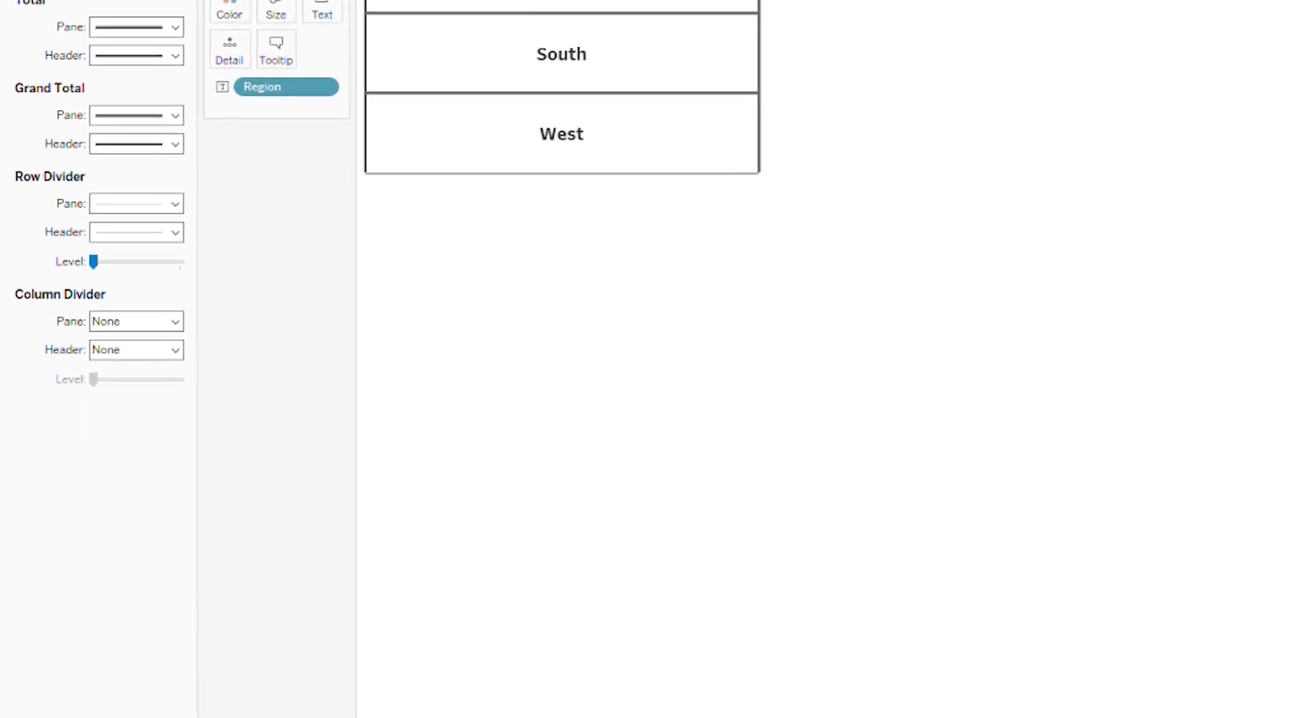
double_click(148, 686)
text(Butto)
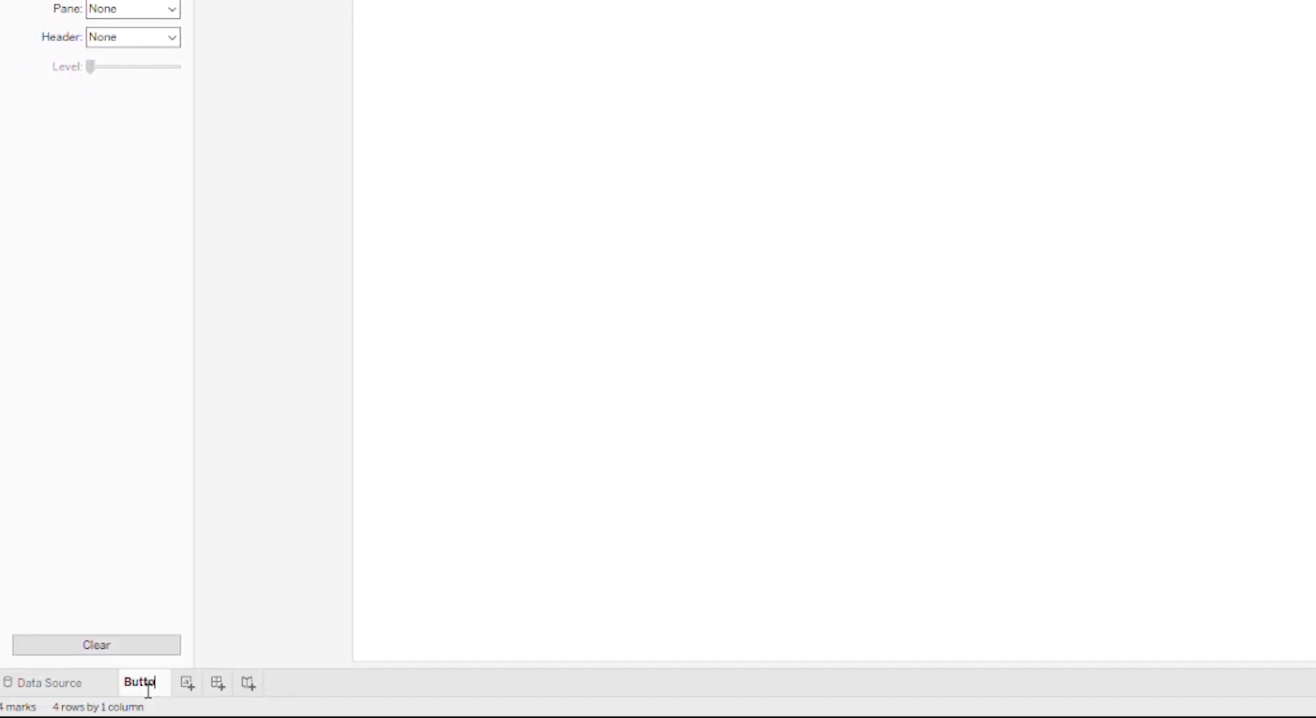
text(ns)
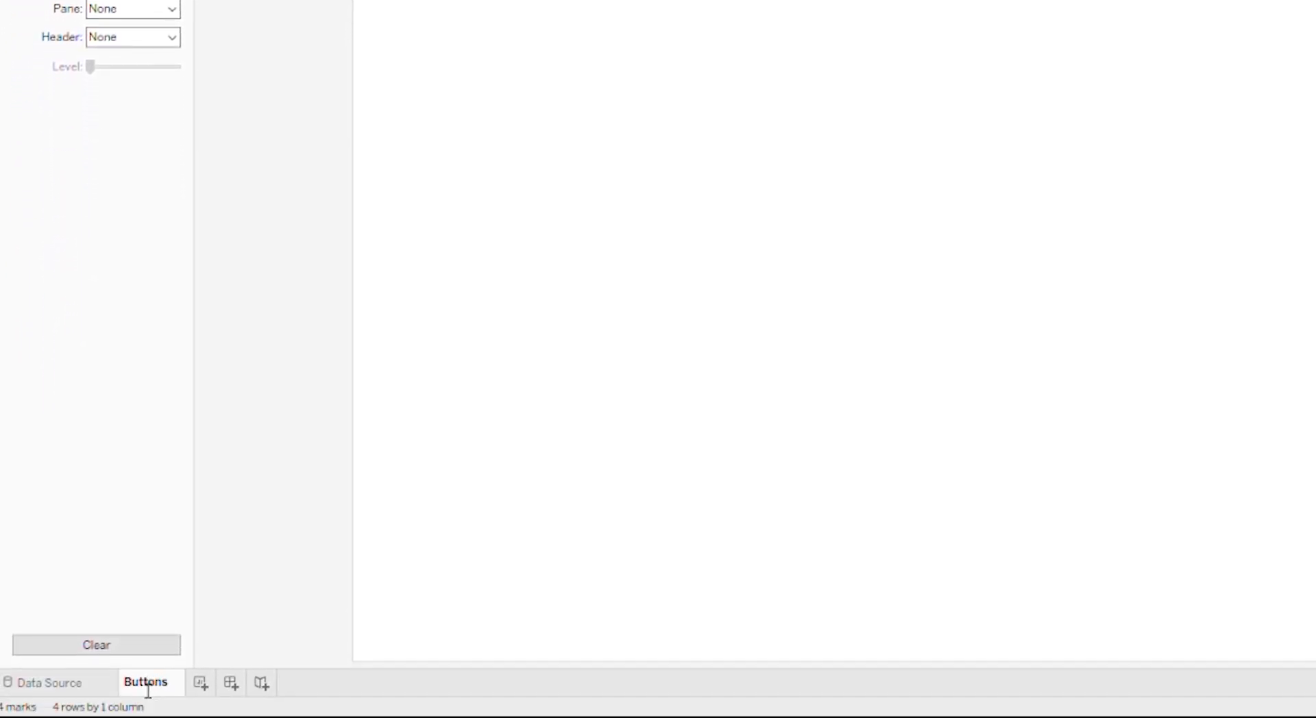
key(Return)
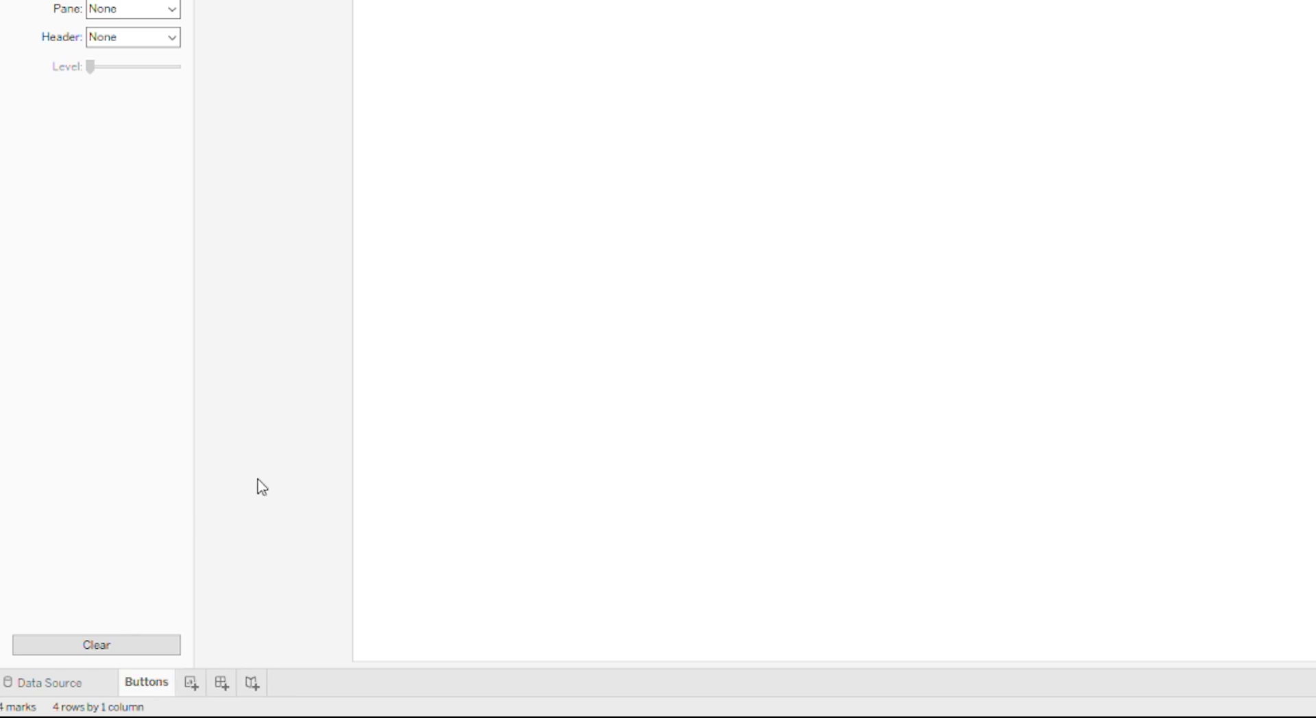
Step: Create a new worksheet and build a symbol map from the State field
click(191, 684)
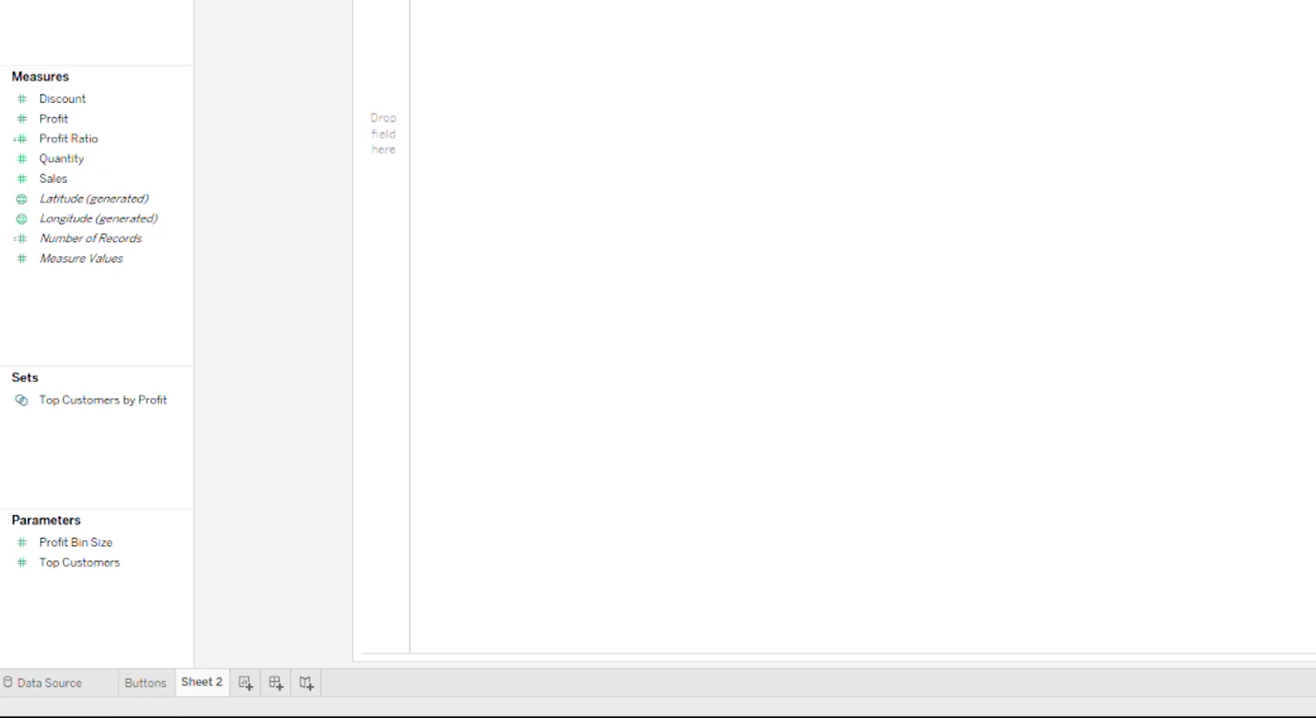
click(83, 55)
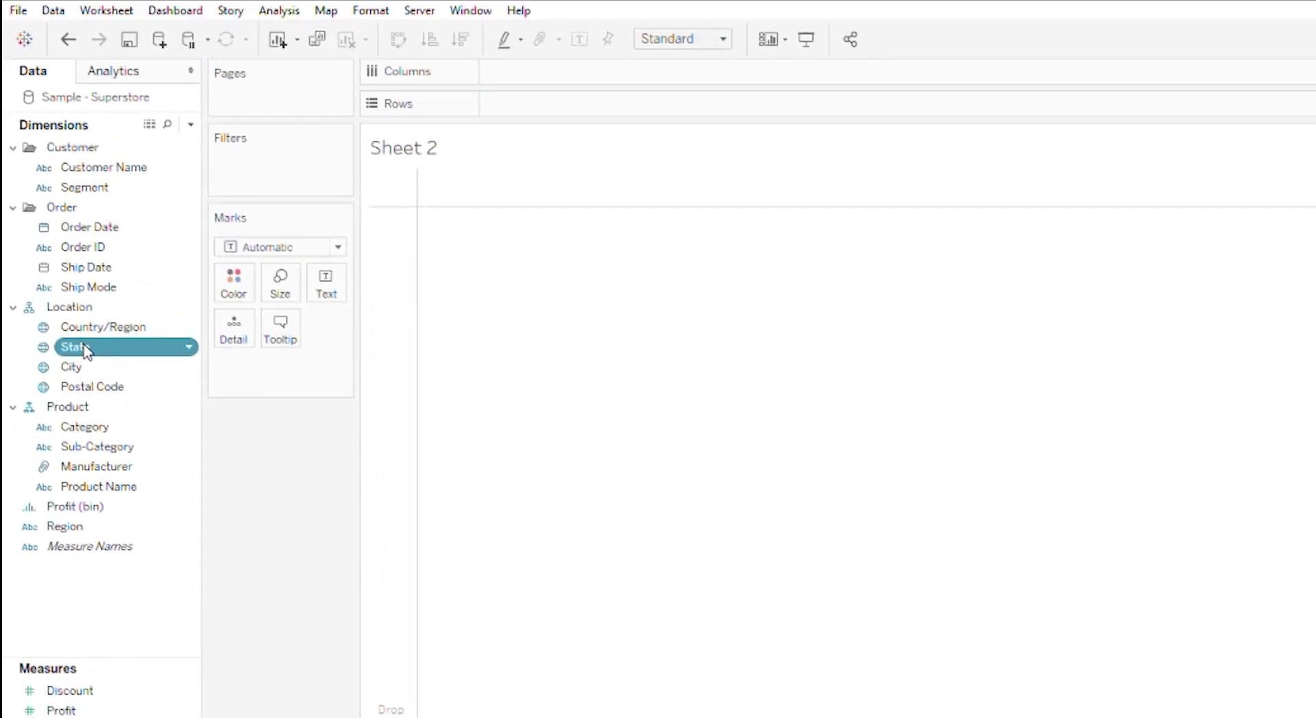
double_click(84, 348)
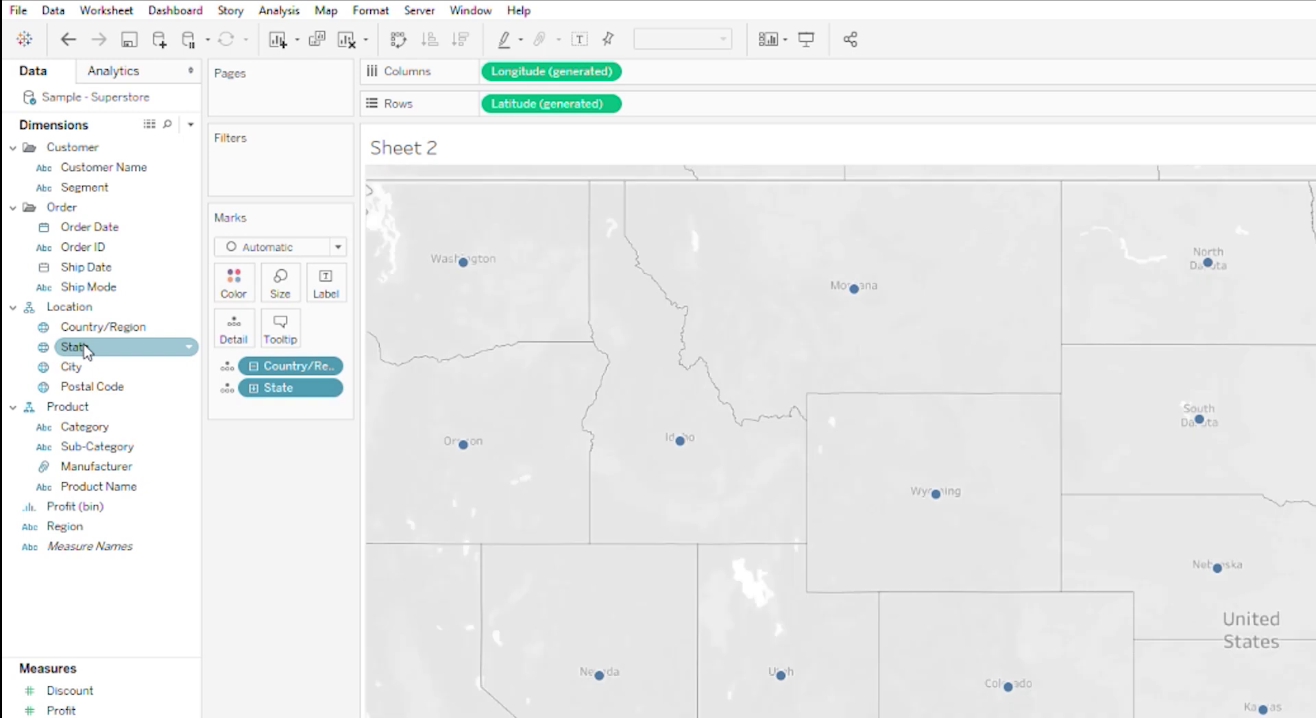
Step: Color the states on the map by Sales and rename the sheet to Maps
drag(144, 710, 230, 291)
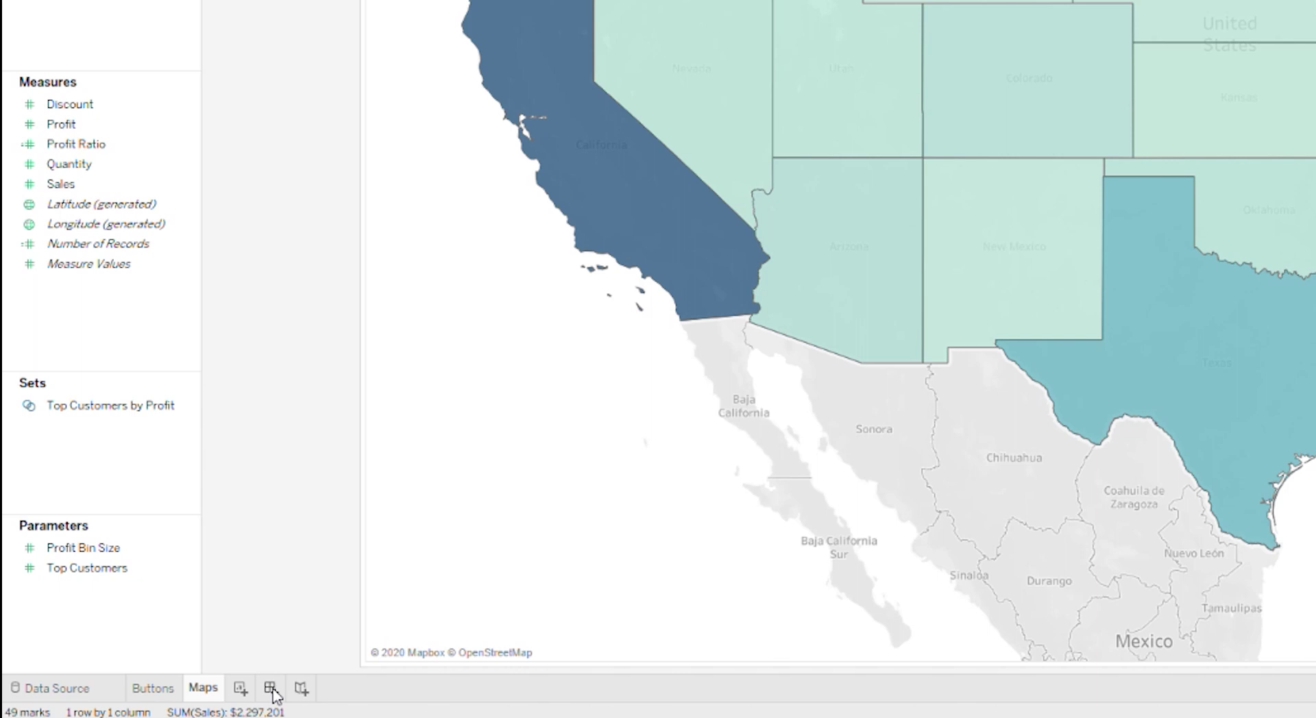
Step: Create a new dashboard and place the Buttons sheet on it with the Maps sheet to its right
click(270, 689)
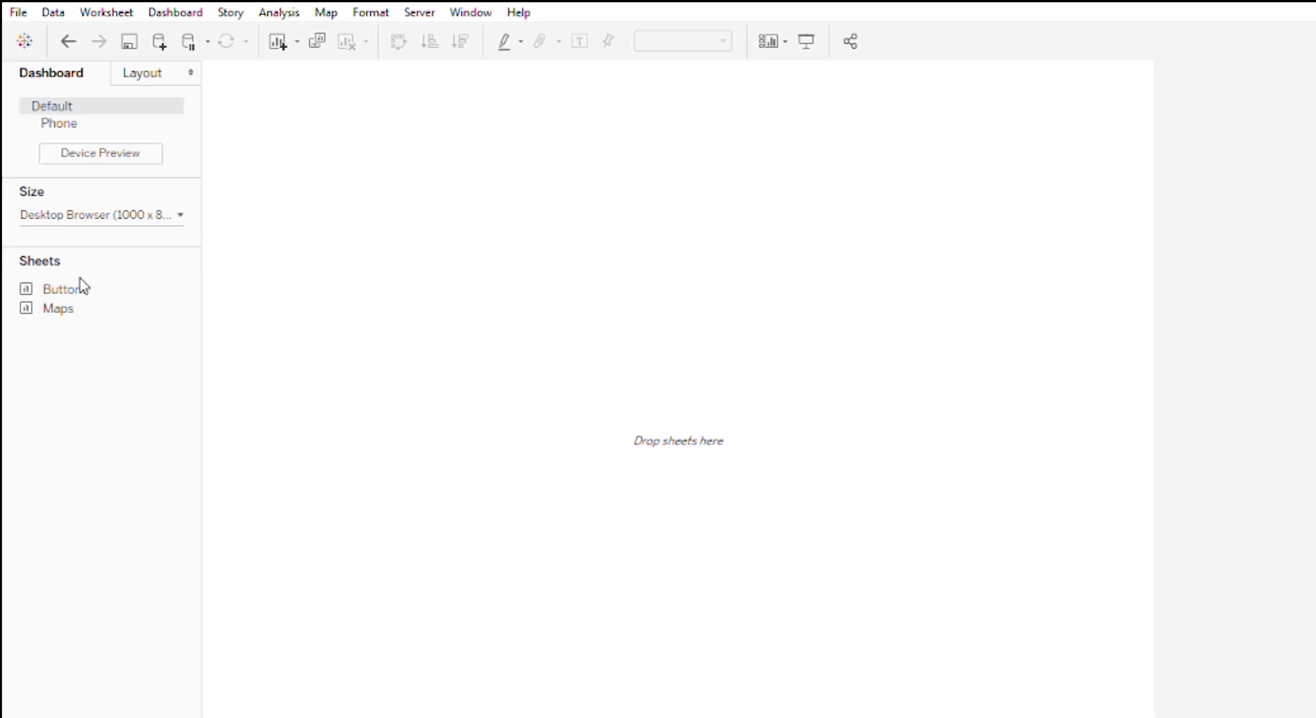
drag(79, 286, 513, 320)
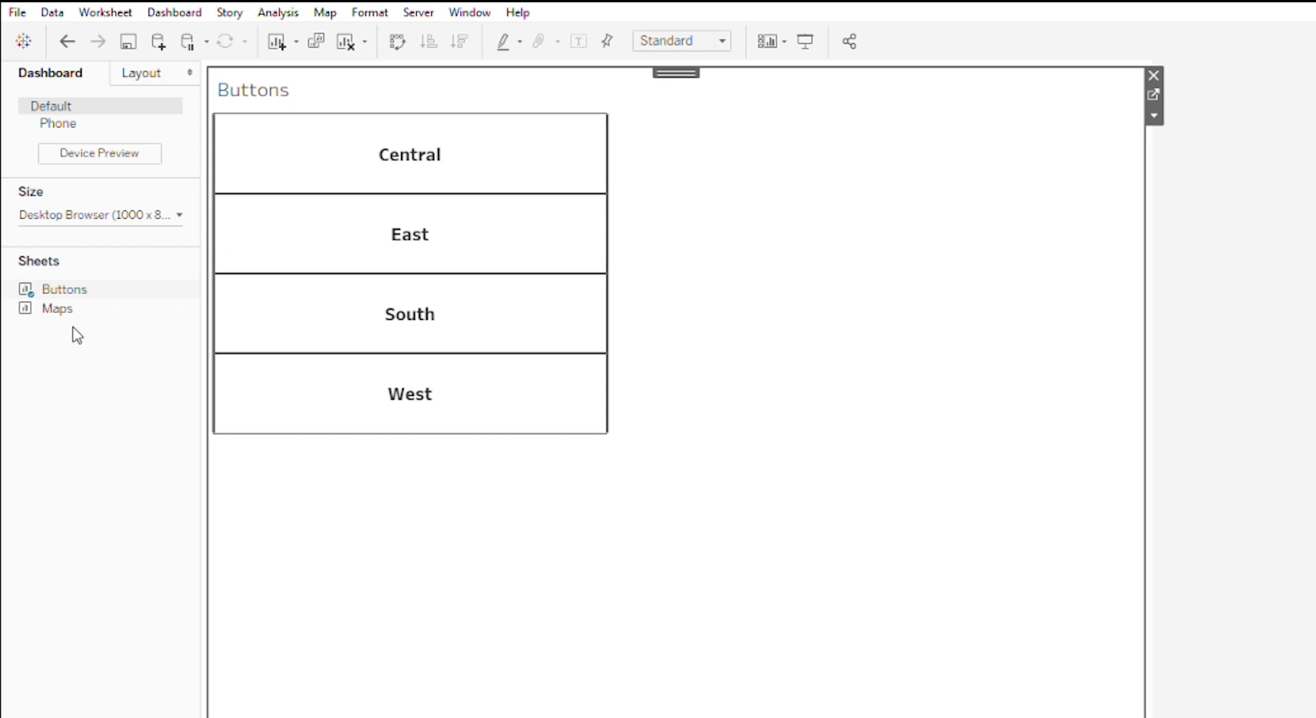
drag(62, 308, 1028, 348)
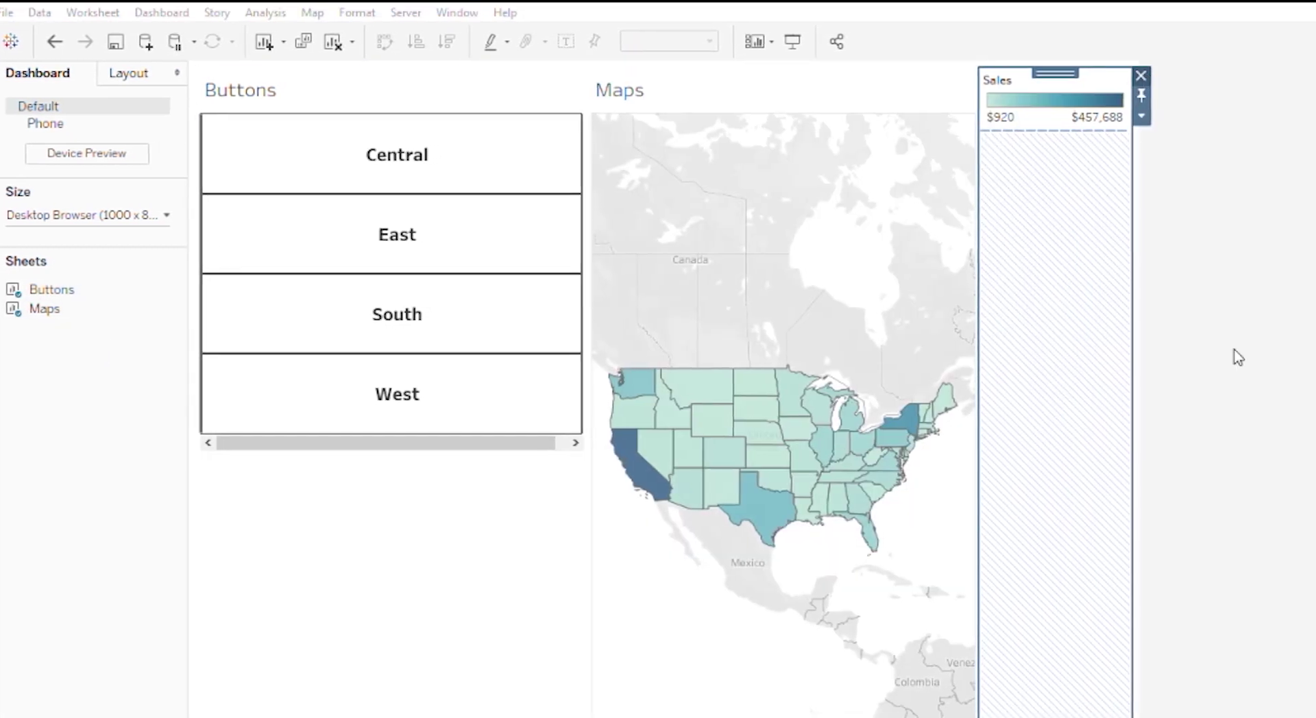
Step: Remove the Sales color legend from the dashboard and hide the titles of the Maps and Buttons sheets
key(Delete)
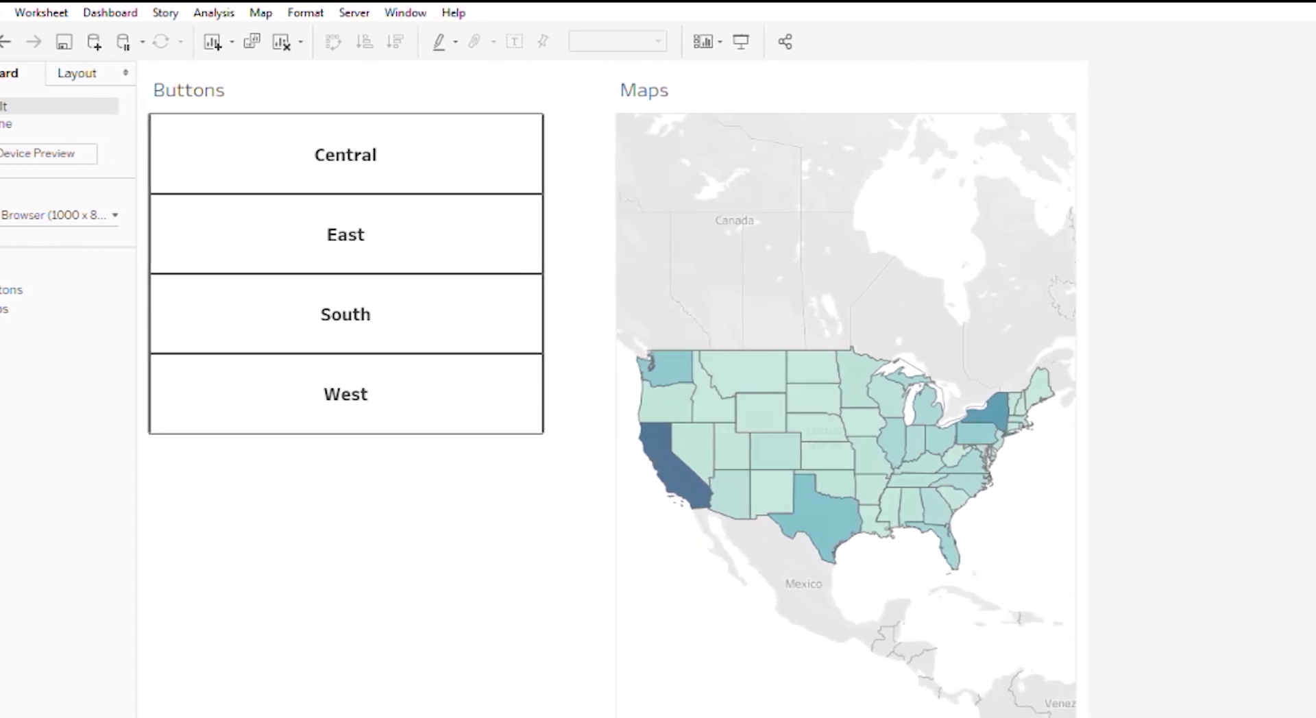
click(637, 93)
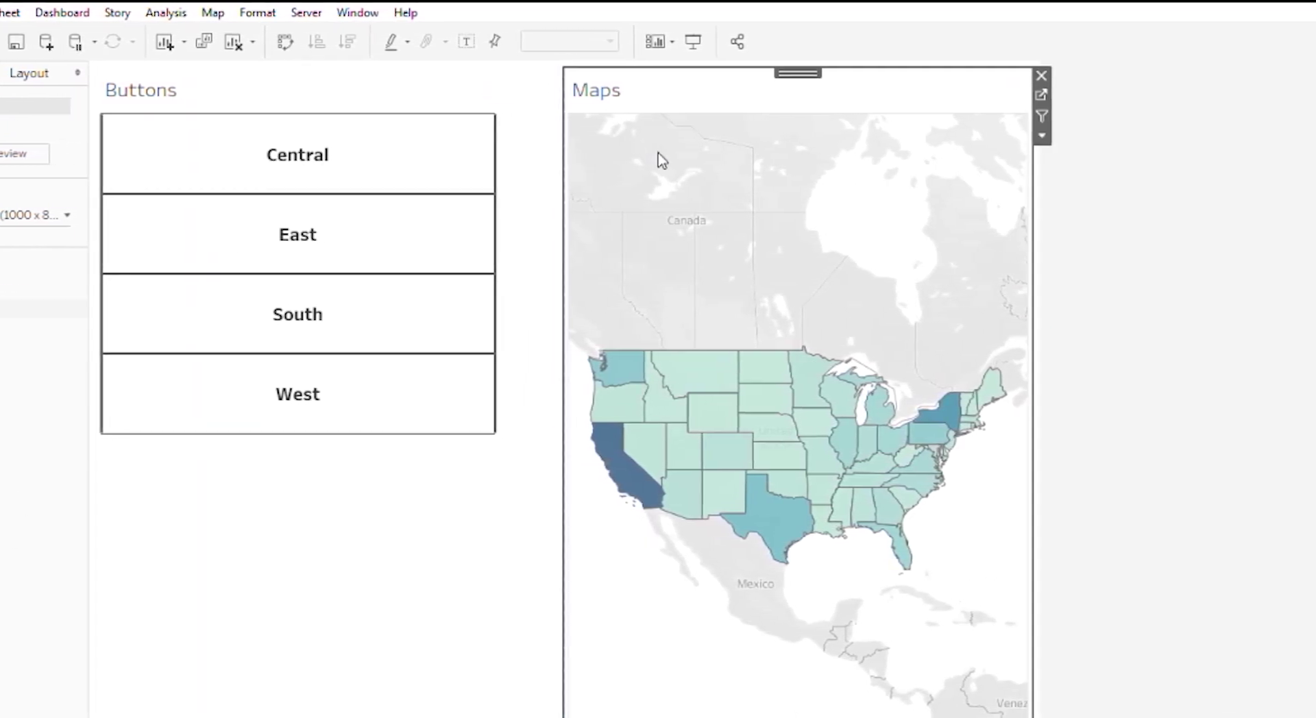
click(118, 88)
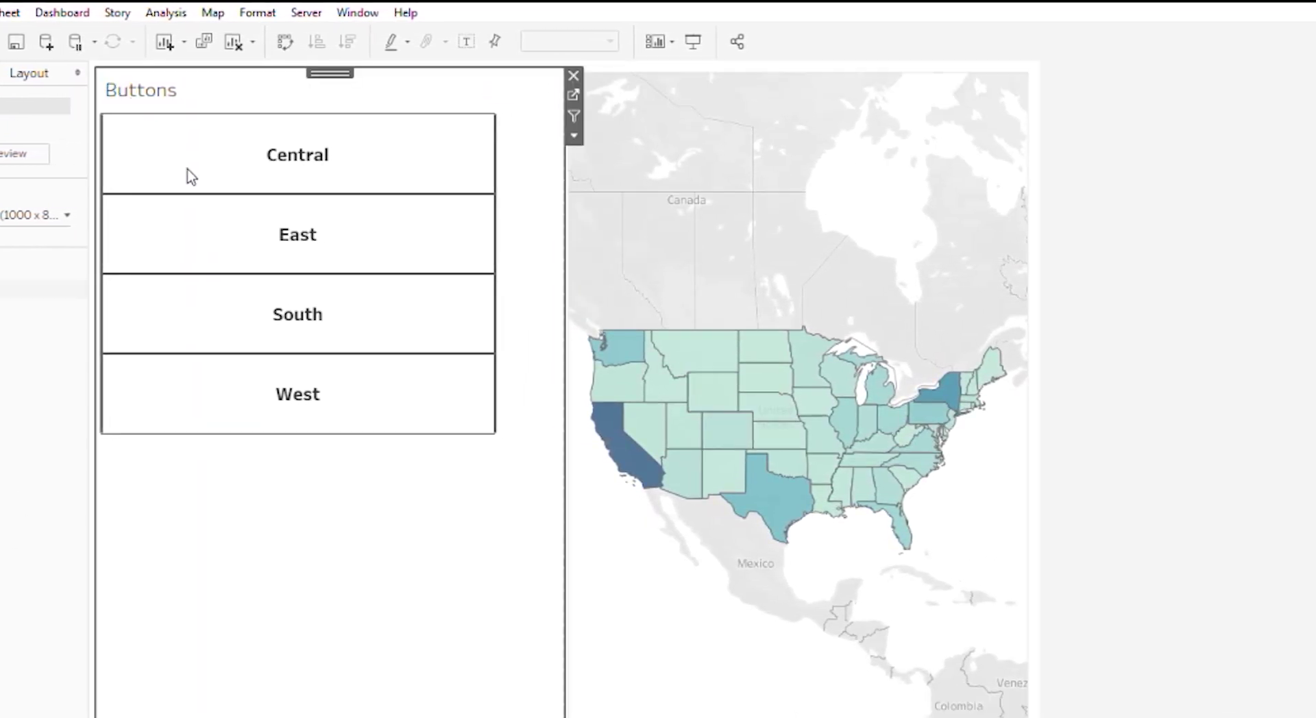
Step: Set the dashboard size to PowerPoint (1600 x 900)
click(186, 148)
click(1215, 533)
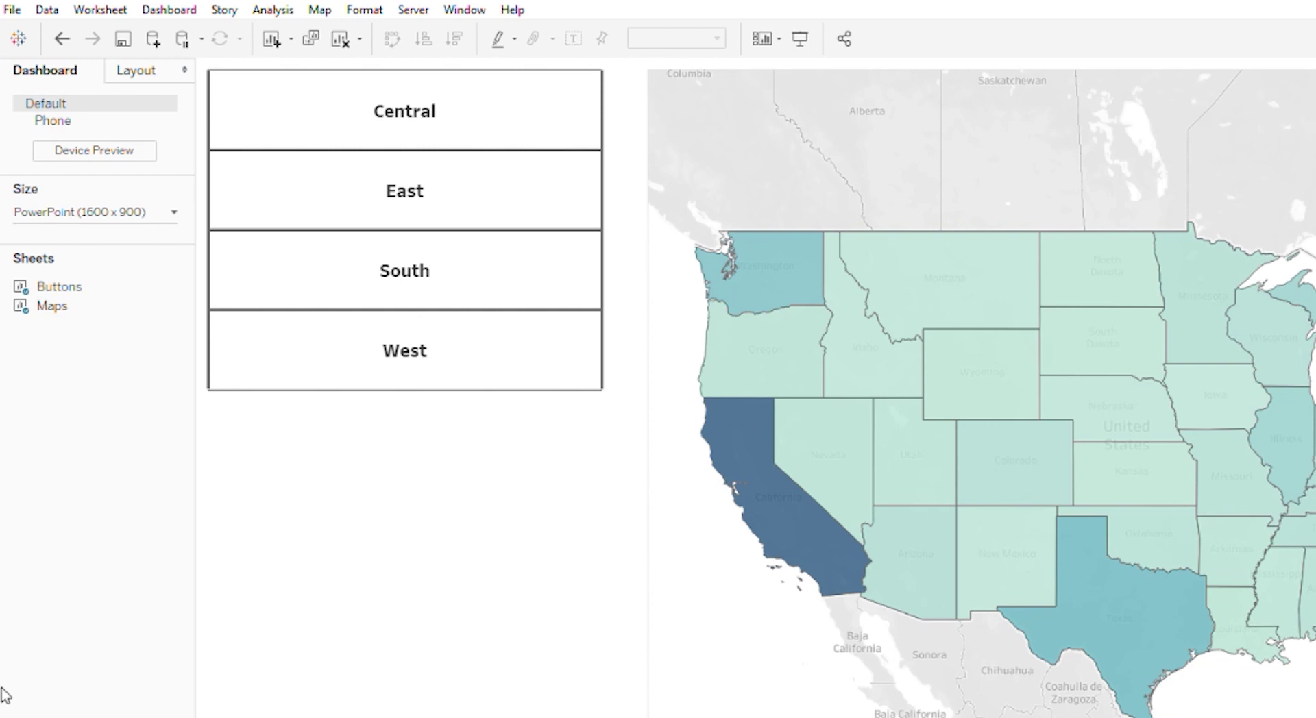
Step: Use the Buttons sheet as a filter for the map on the dashboard
click(288, 496)
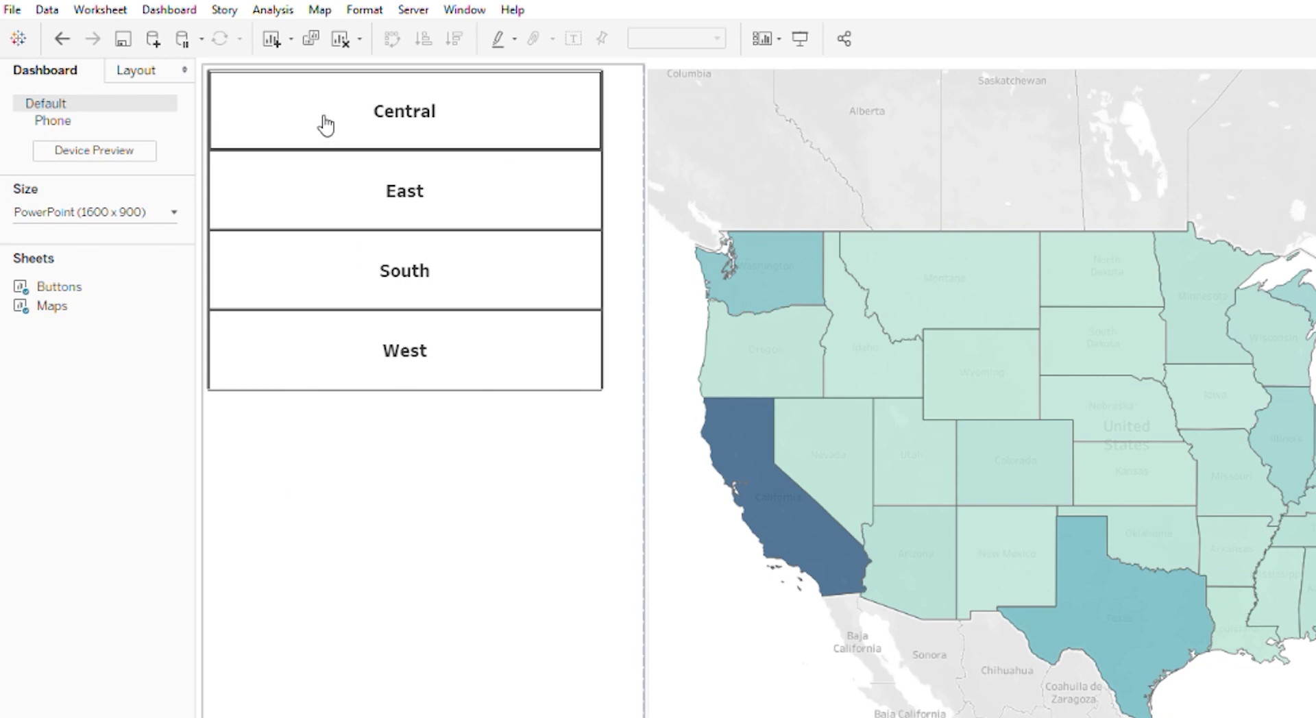
click(526, 615)
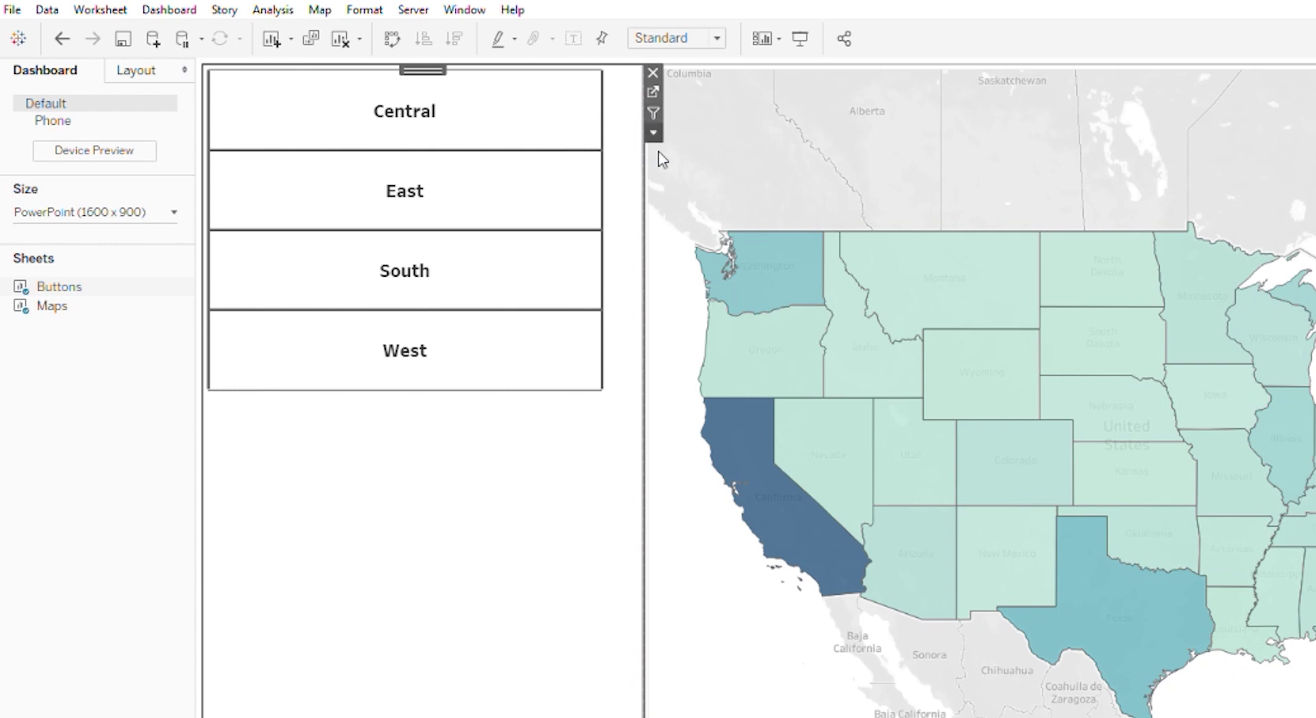
click(652, 113)
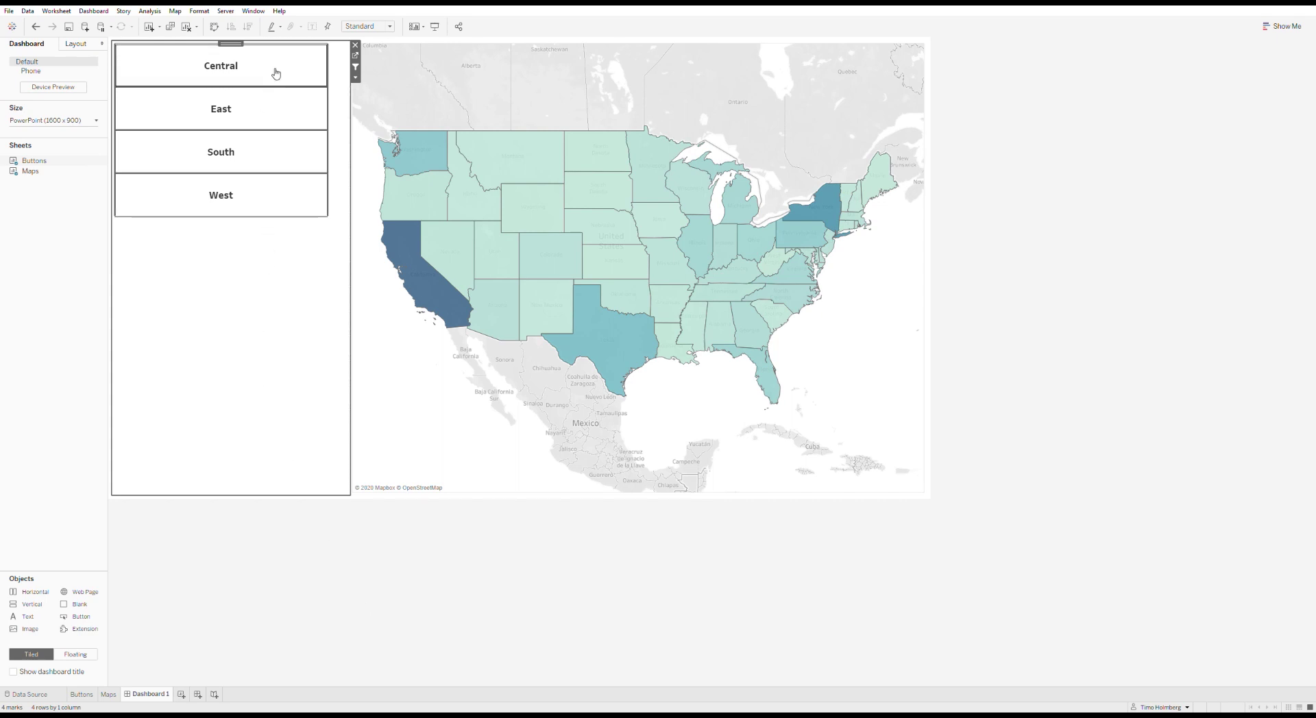
Step: Test the region buttons by filtering the map to West, South and East in turn
click(263, 205)
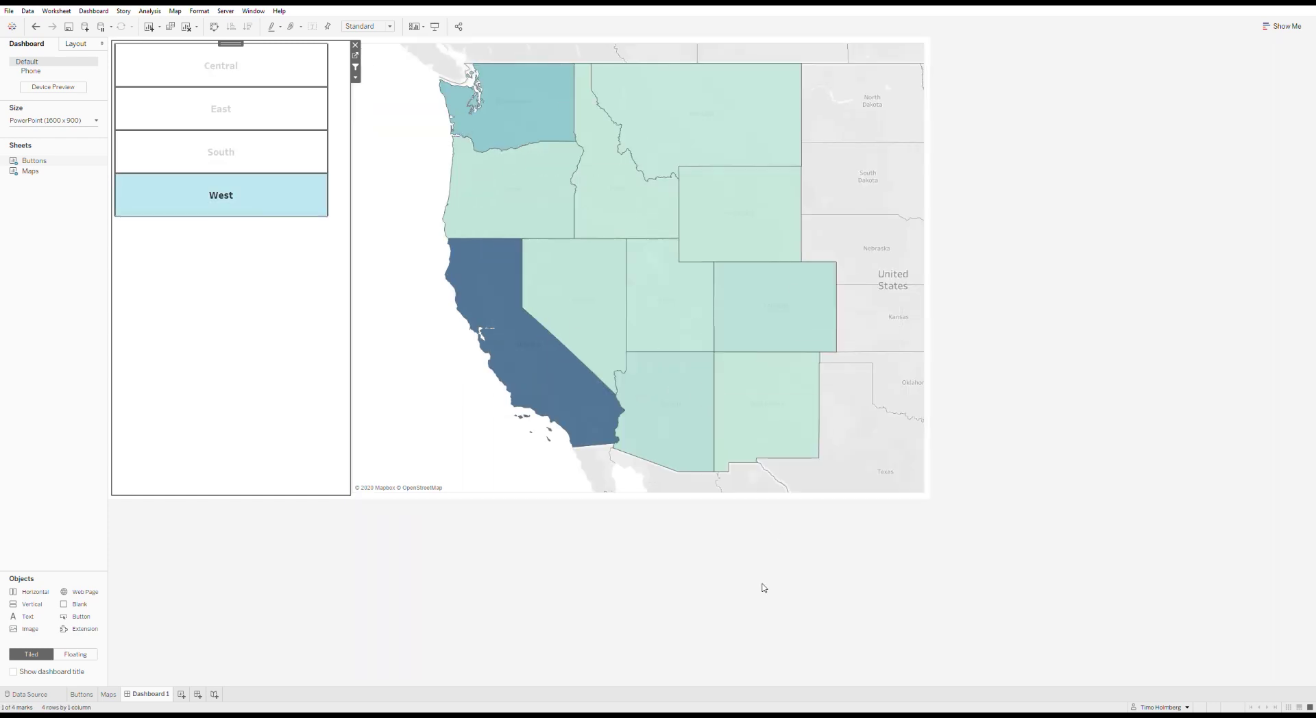
click(240, 161)
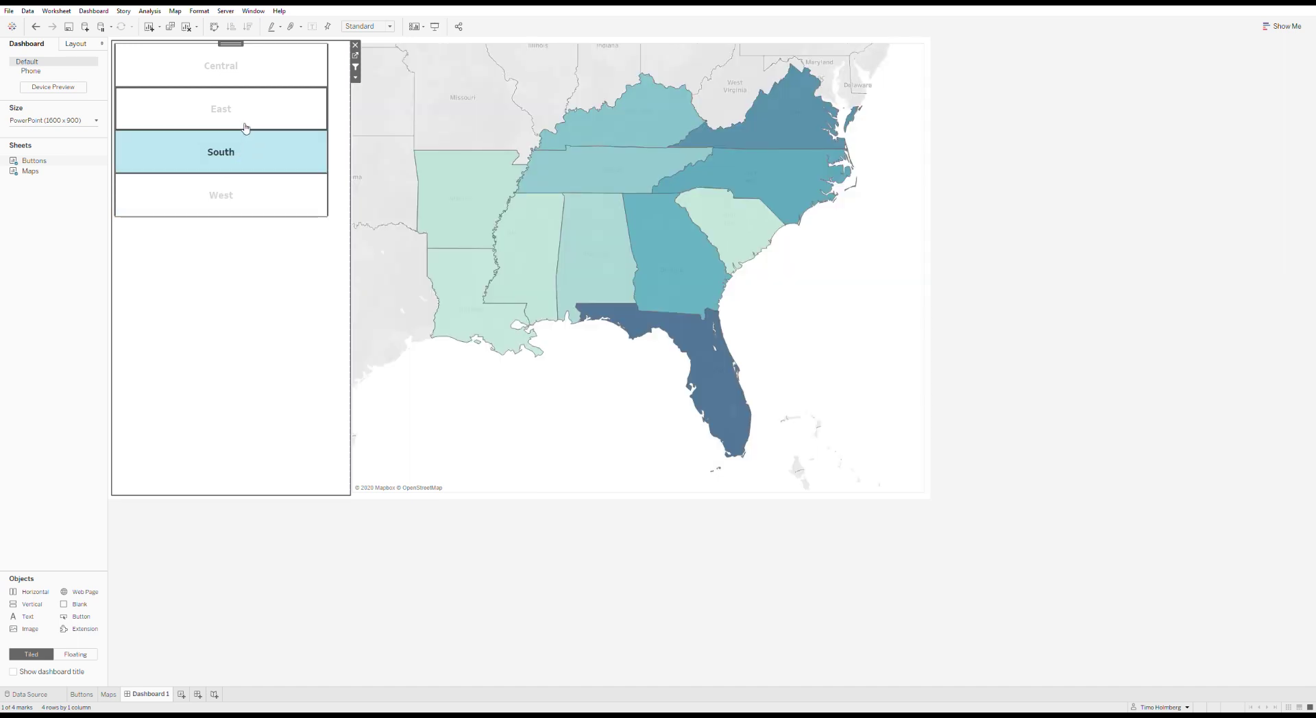
click(245, 122)
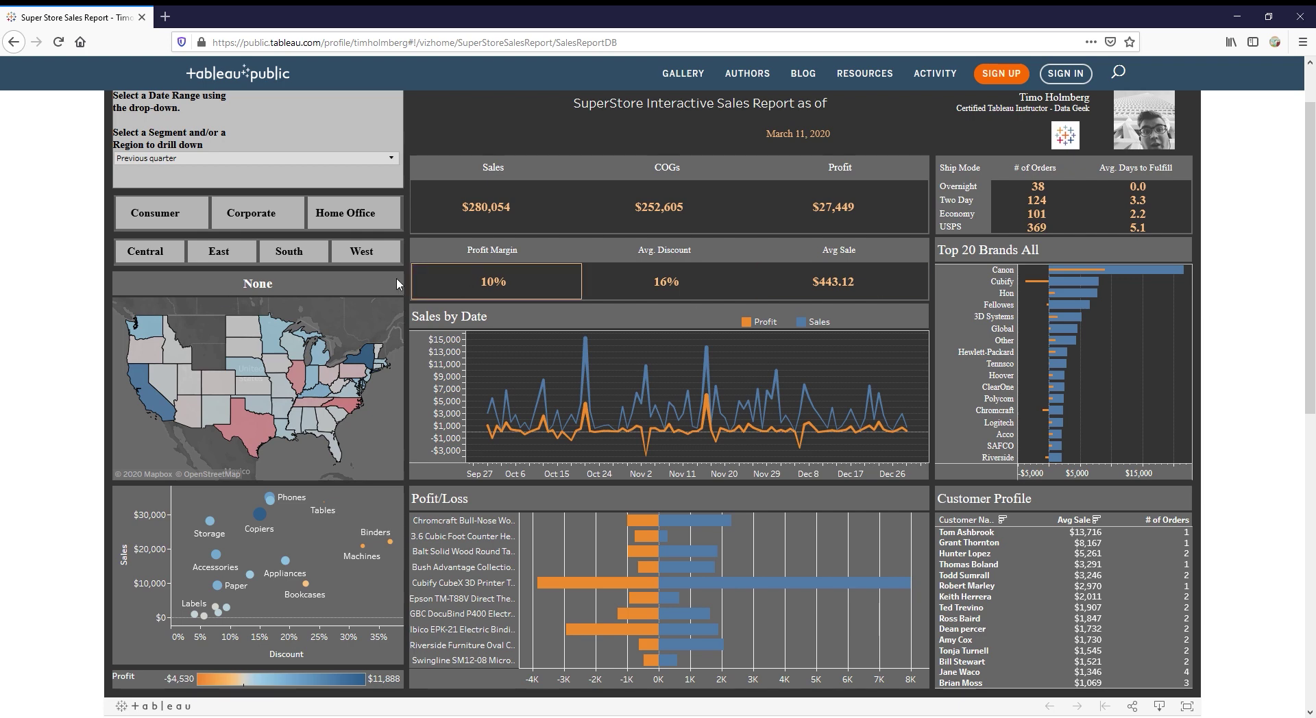
Step: Switch to the SuperStore Interactive Sales Report on Tableau Public and examine its segment and region buttons
scroll(333, 293, up, 2)
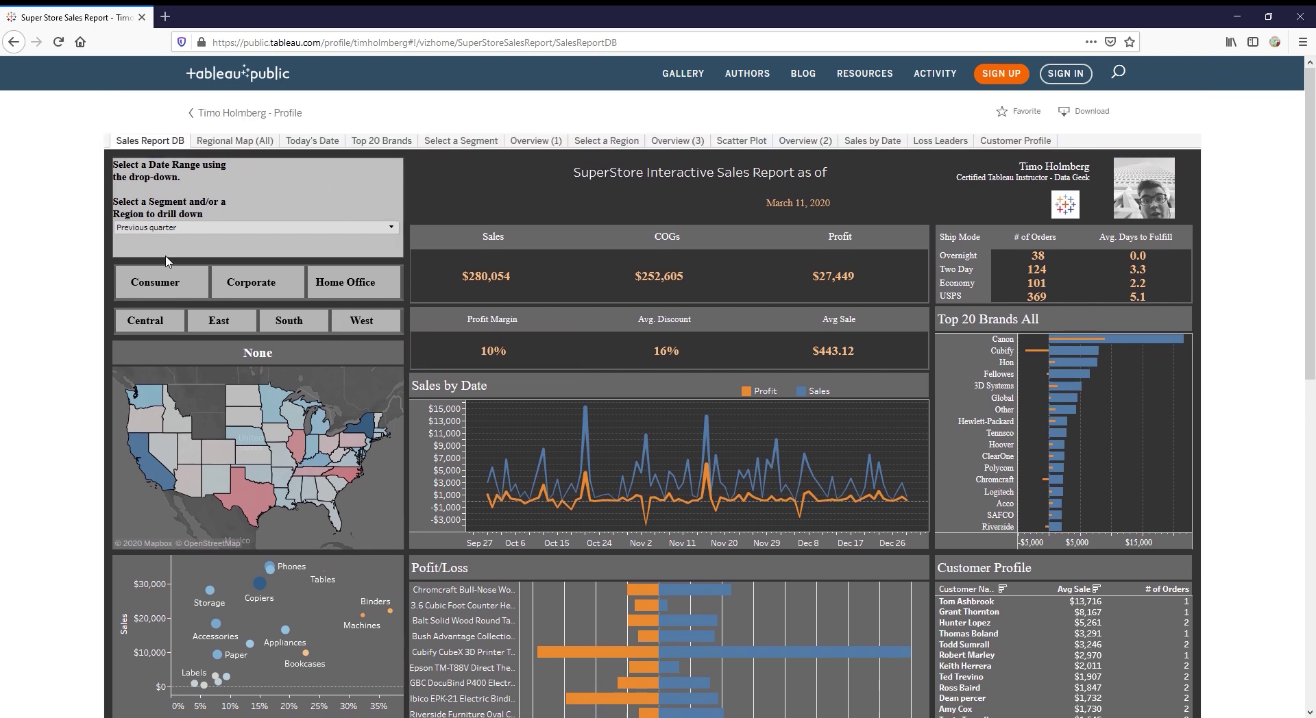